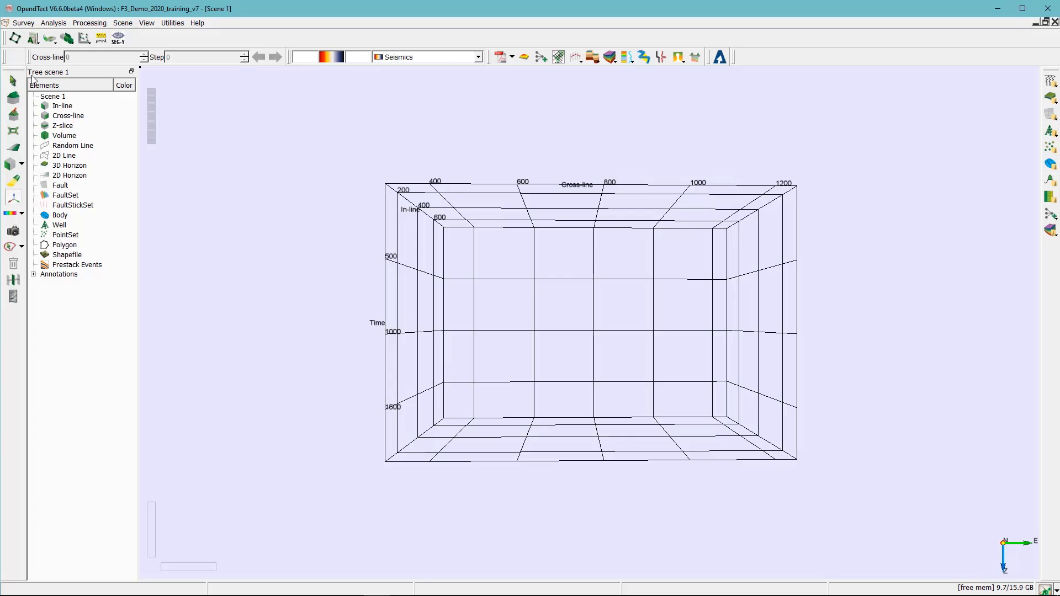
Open a new 3D attribute set editor and browse the Default Attribute Sets list
click(34, 41)
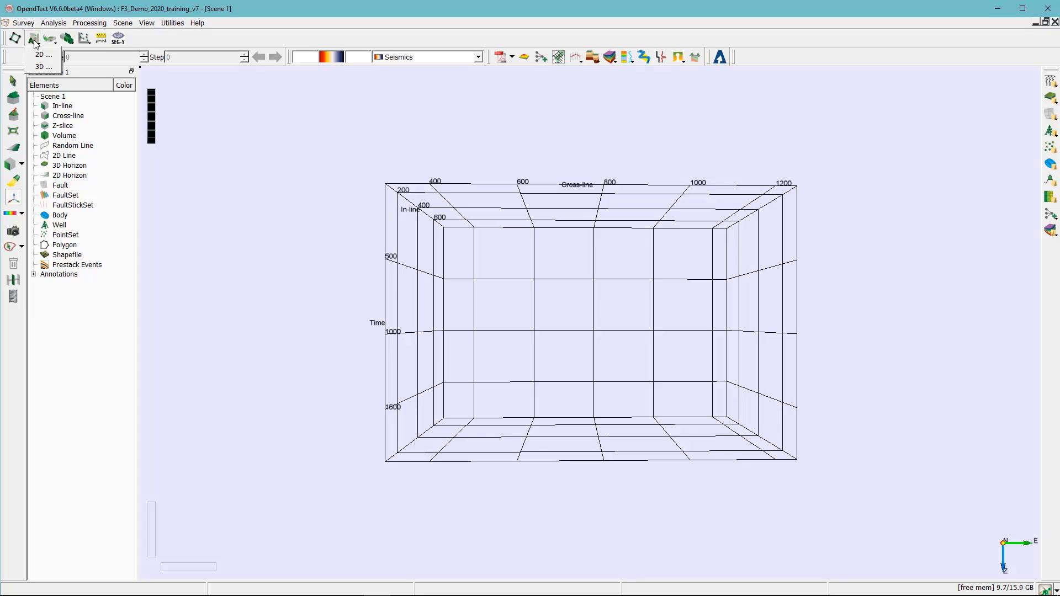
click(43, 67)
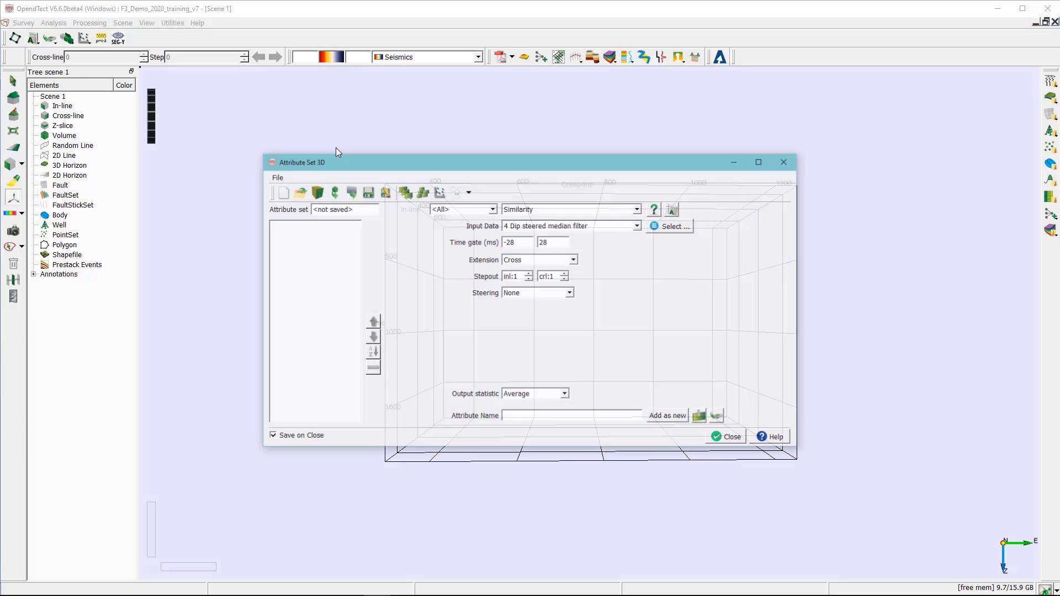
drag(393, 163, 396, 128)
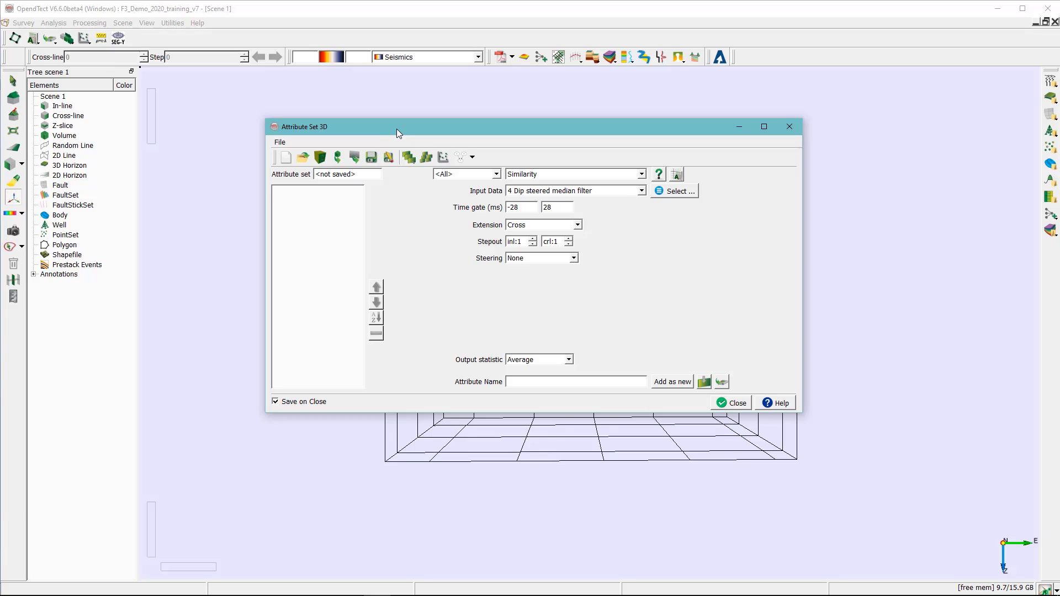
click(321, 159)
drag(593, 264, 598, 291)
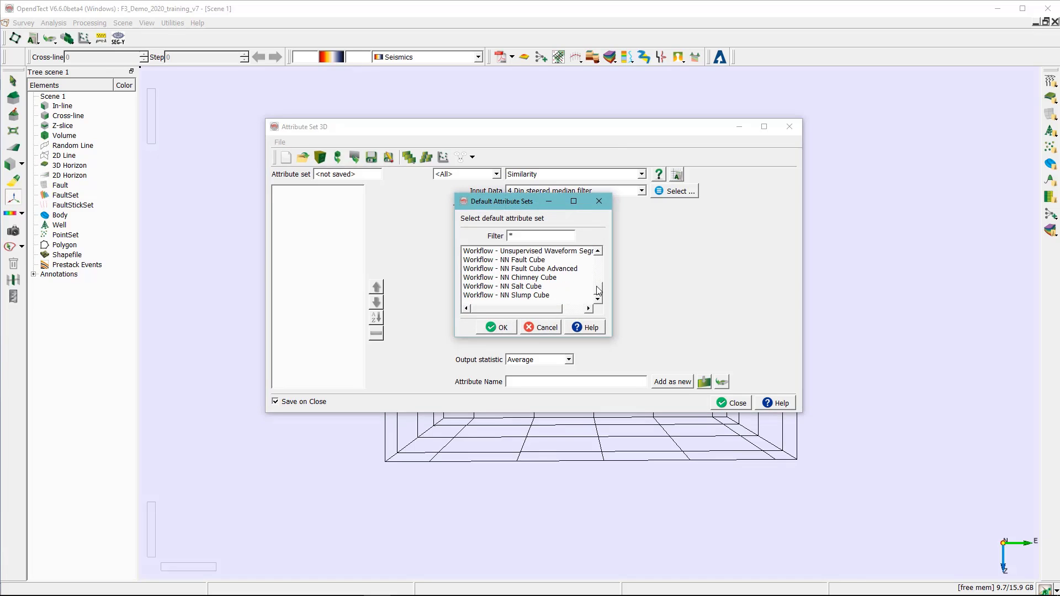
Load the Unsupervised Waveform Segmentation workflow, reaching its 4 Dip steered median filter input prompt
click(509, 253)
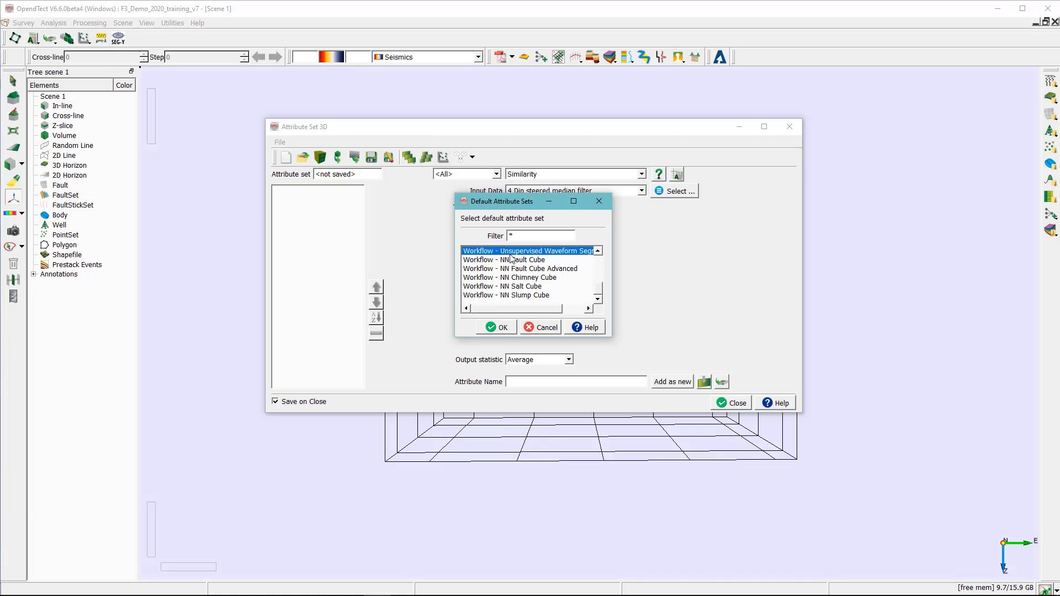
click(502, 328)
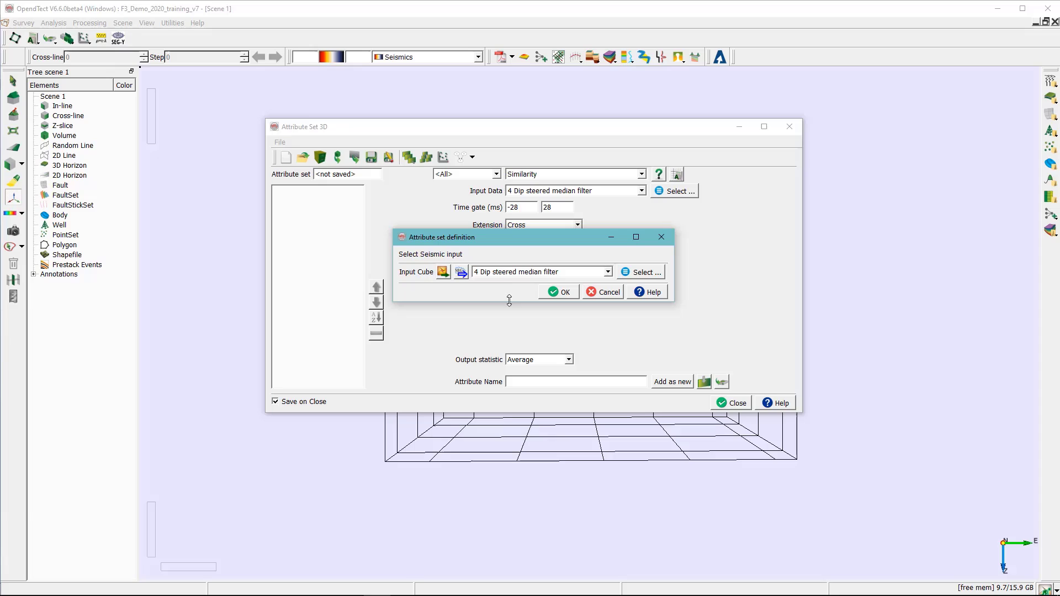
drag(505, 239, 465, 187)
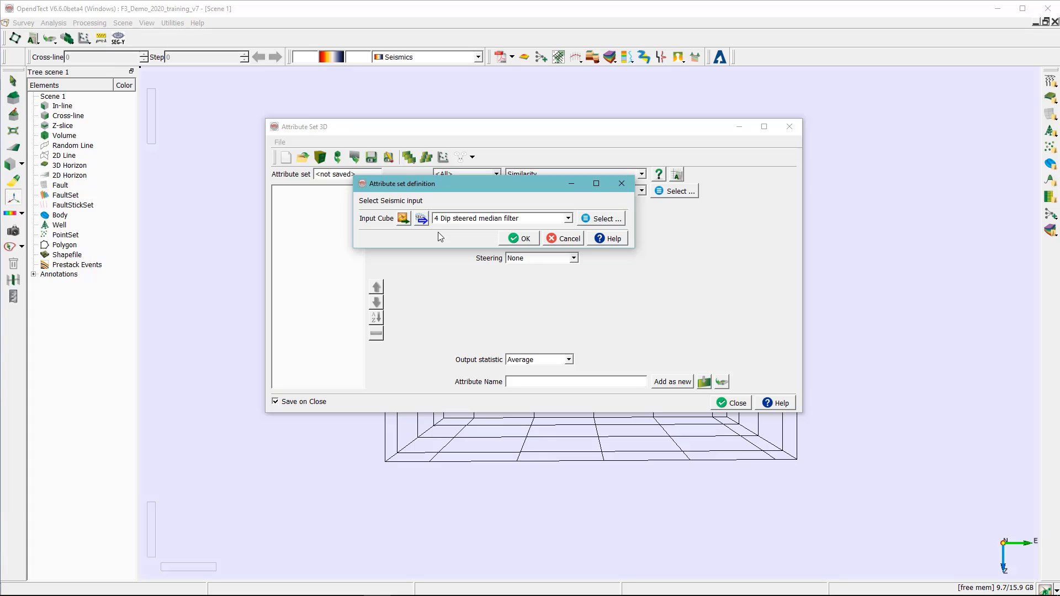
Accept 4 Dip steered median filter as input, review the Sample shift attributes, and close the editor
click(524, 239)
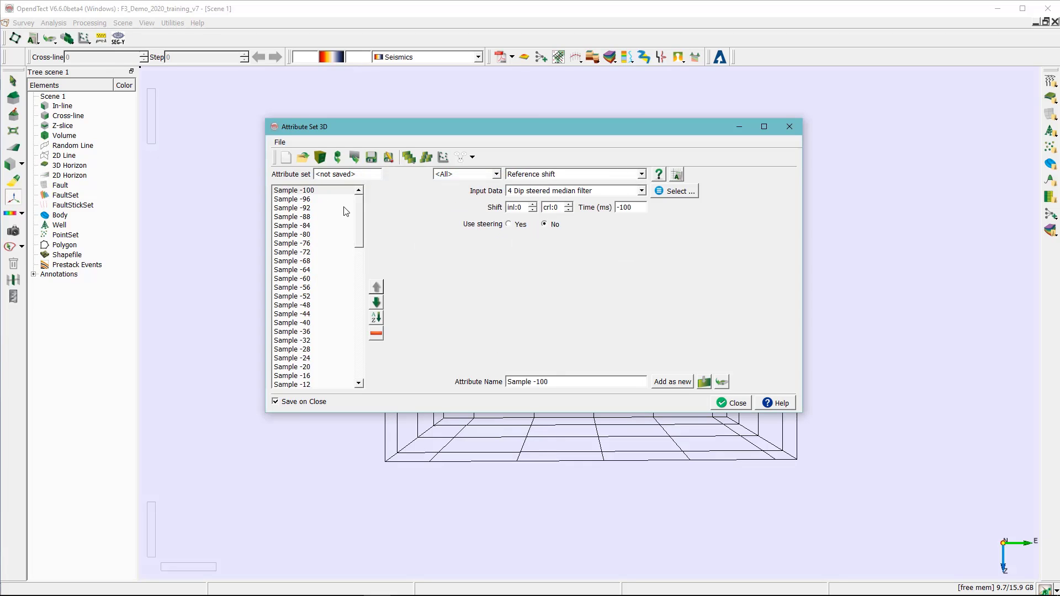
drag(359, 217, 369, 198)
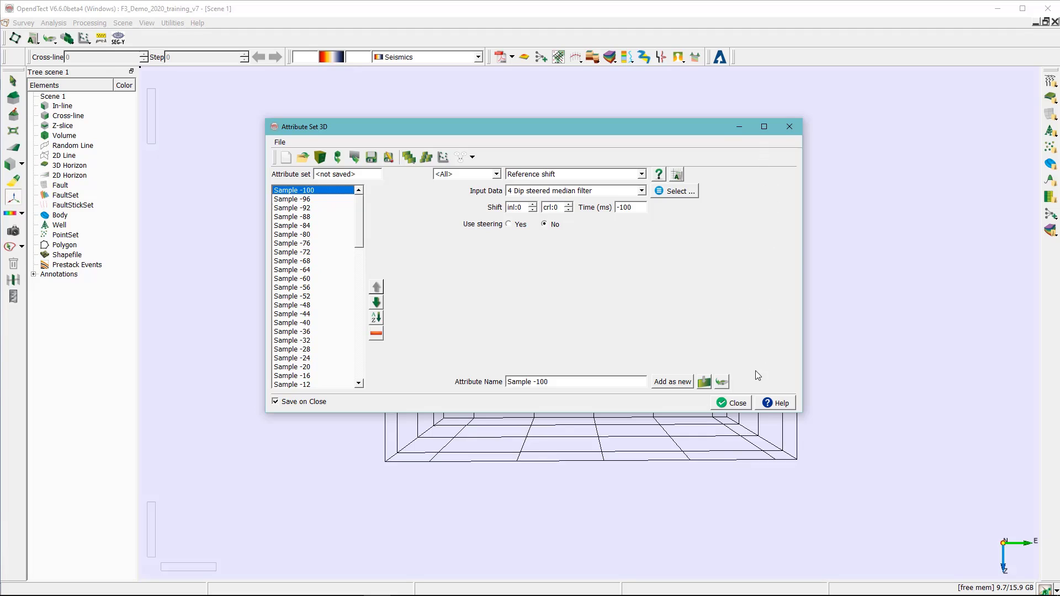
click(790, 128)
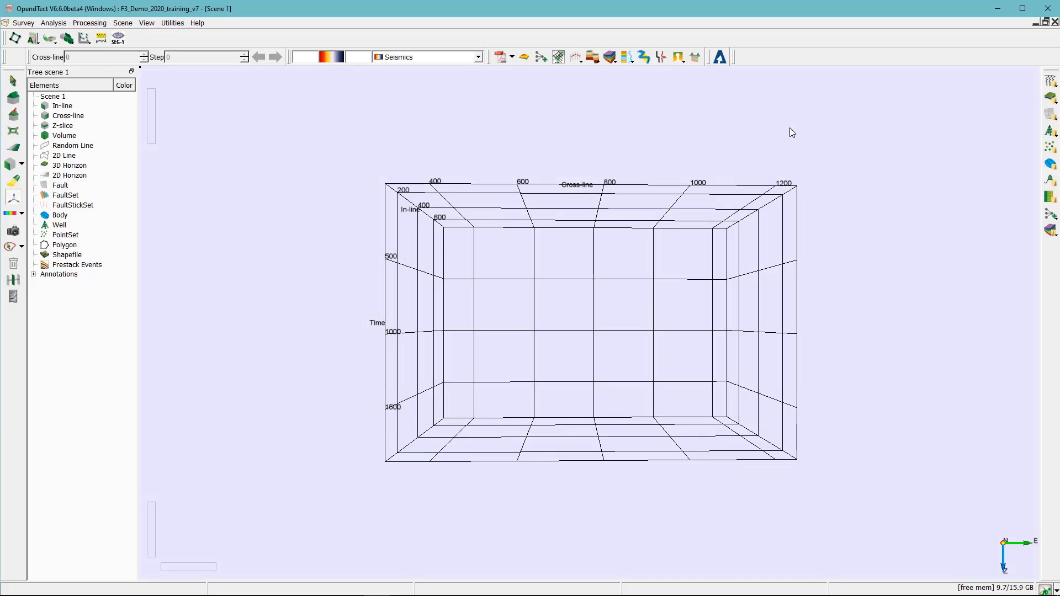
Open Neural Networks (3D) from the Machine Learning Control Center and start a Pattern recognition [PointSets] design
click(541, 60)
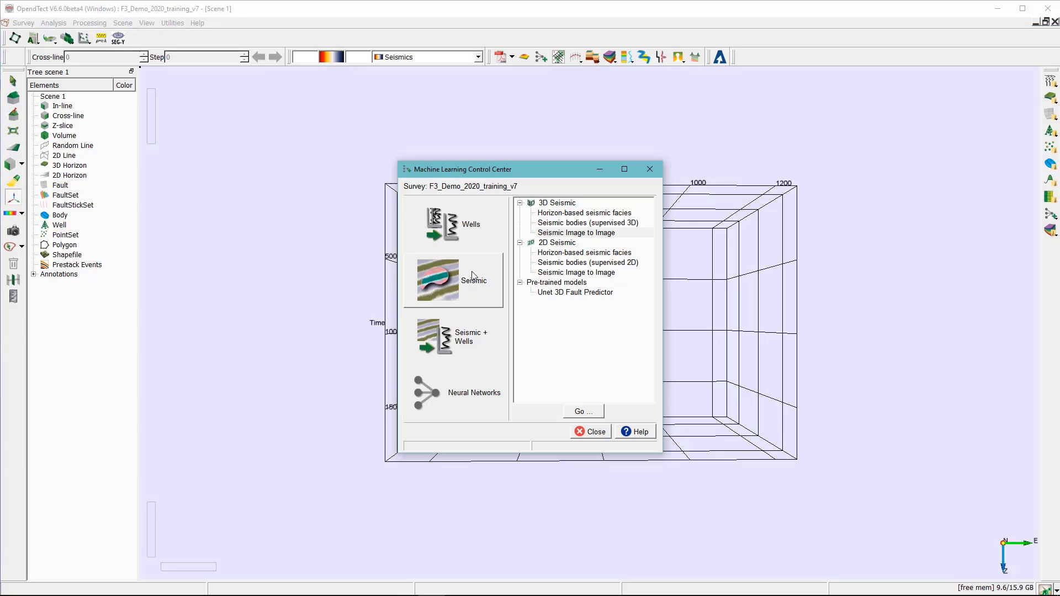
drag(508, 171, 459, 138)
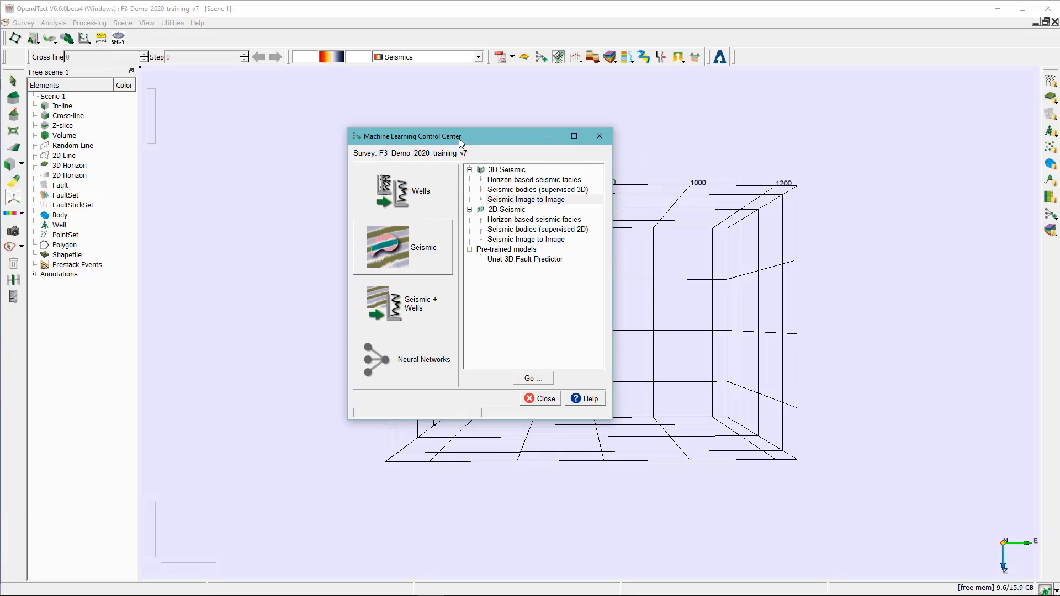
click(420, 361)
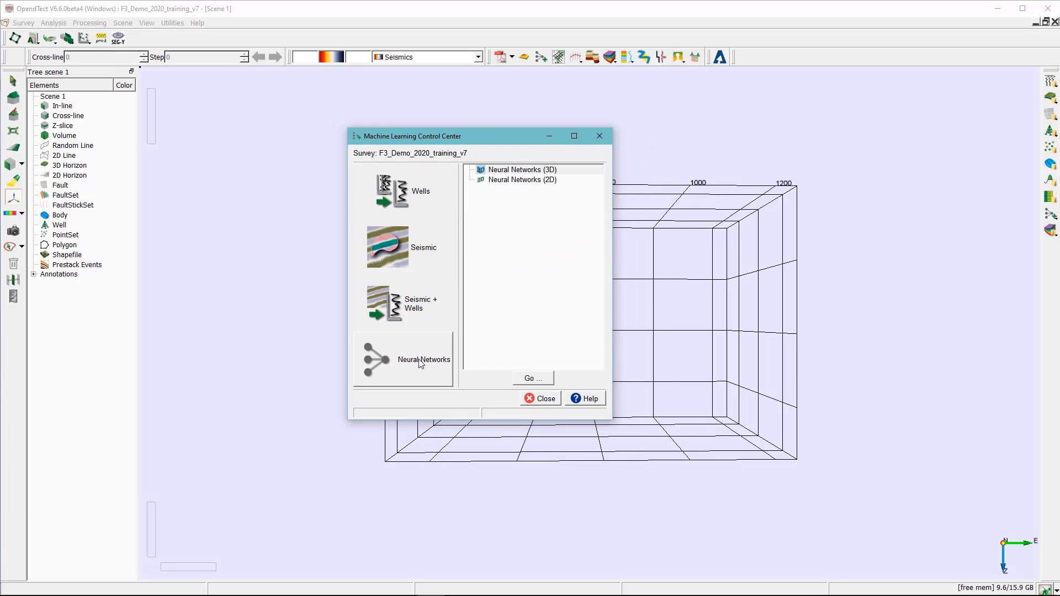
click(509, 171)
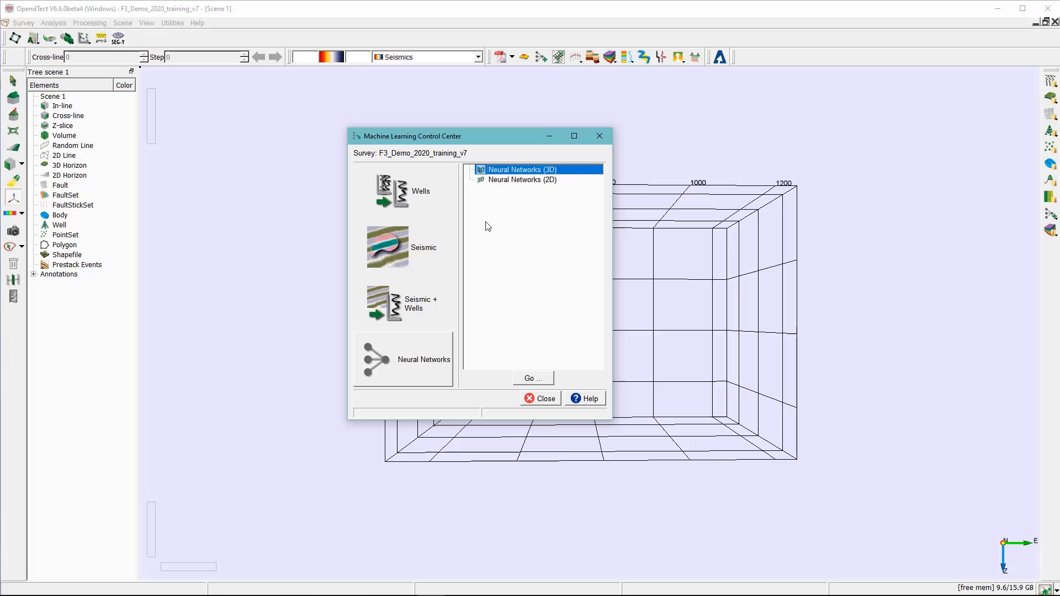
click(533, 379)
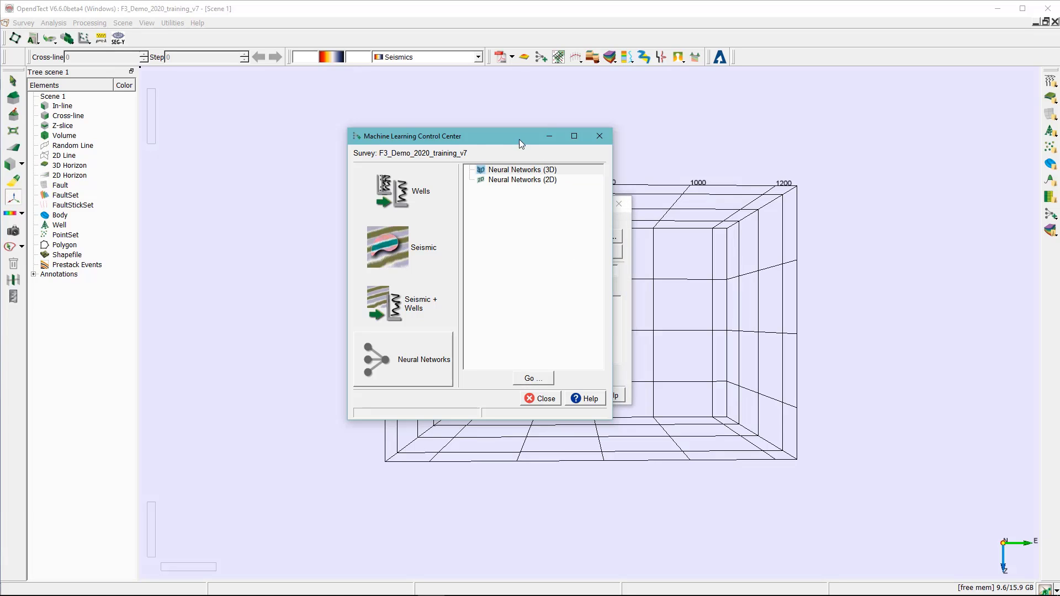
drag(519, 139, 334, 142)
drag(515, 205, 478, 124)
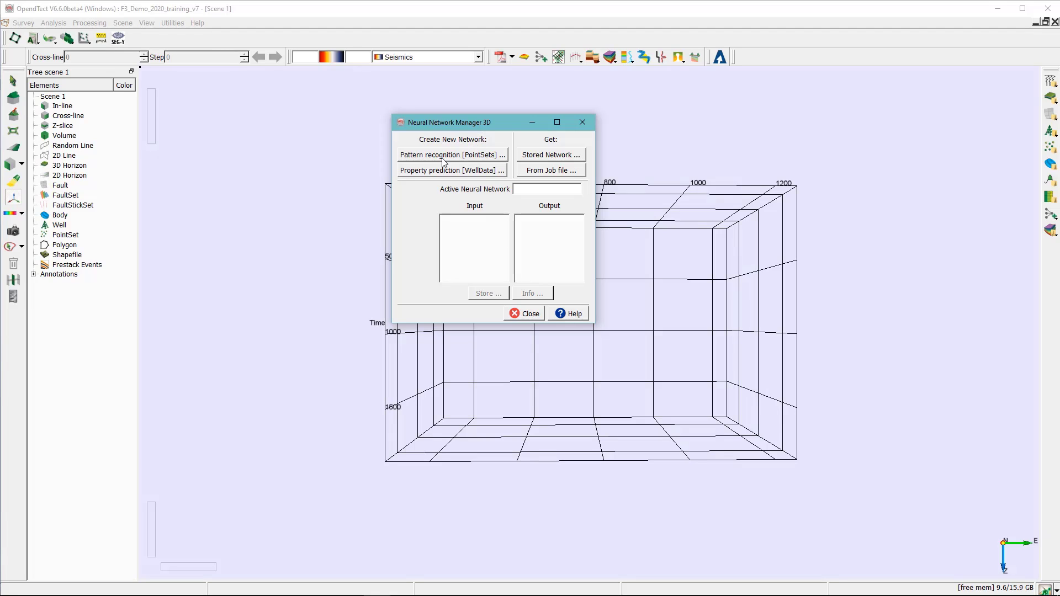
click(465, 160)
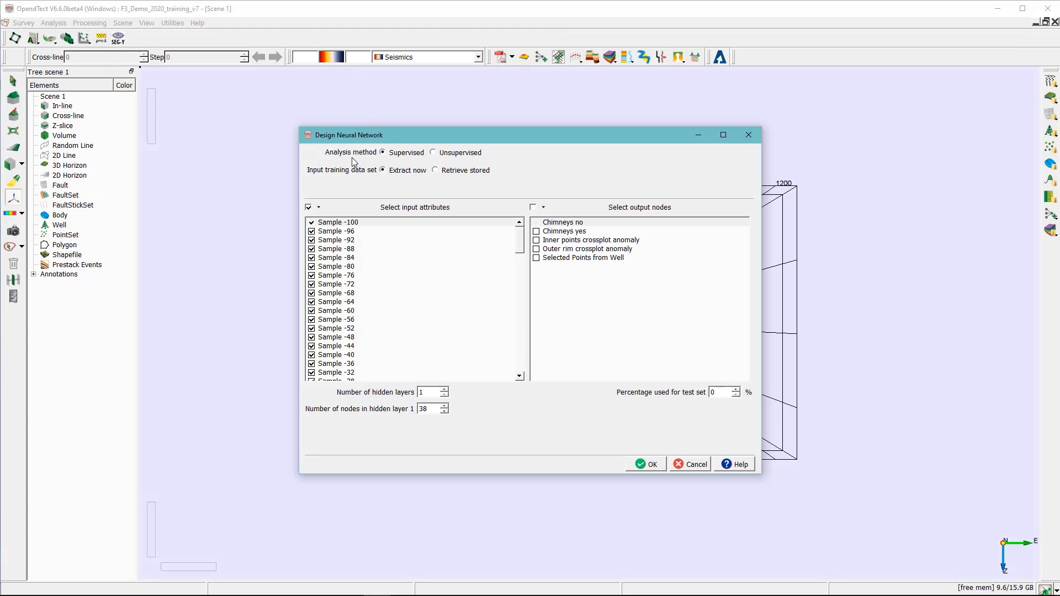
Switch the network to Unsupervised and tick Sample -8, -4 and 0 as inputs
click(440, 156)
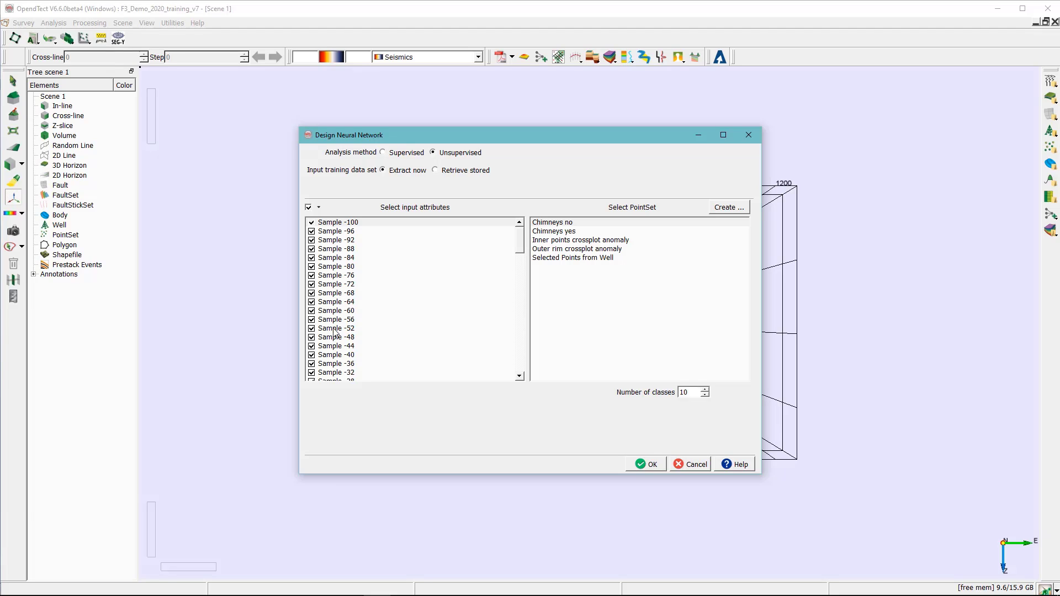
scroll(333, 332, down, 3)
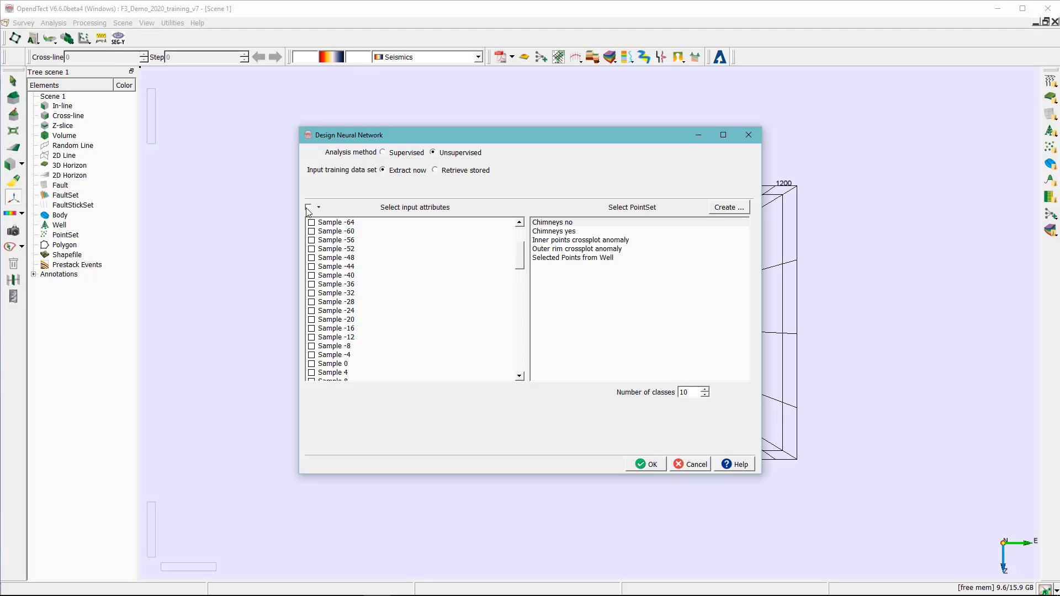
click(311, 346)
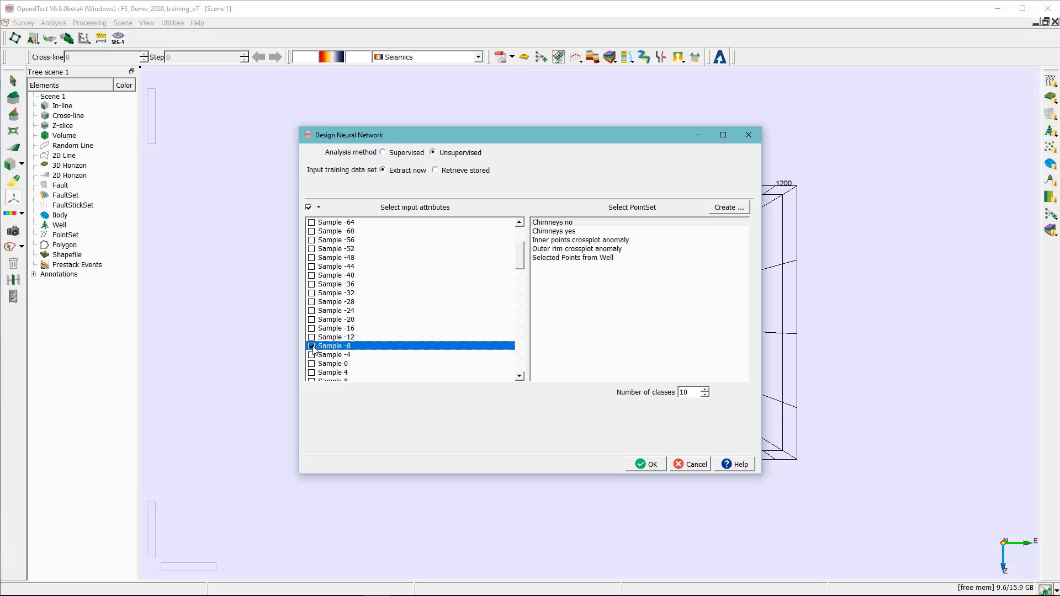
click(311, 355)
click(311, 364)
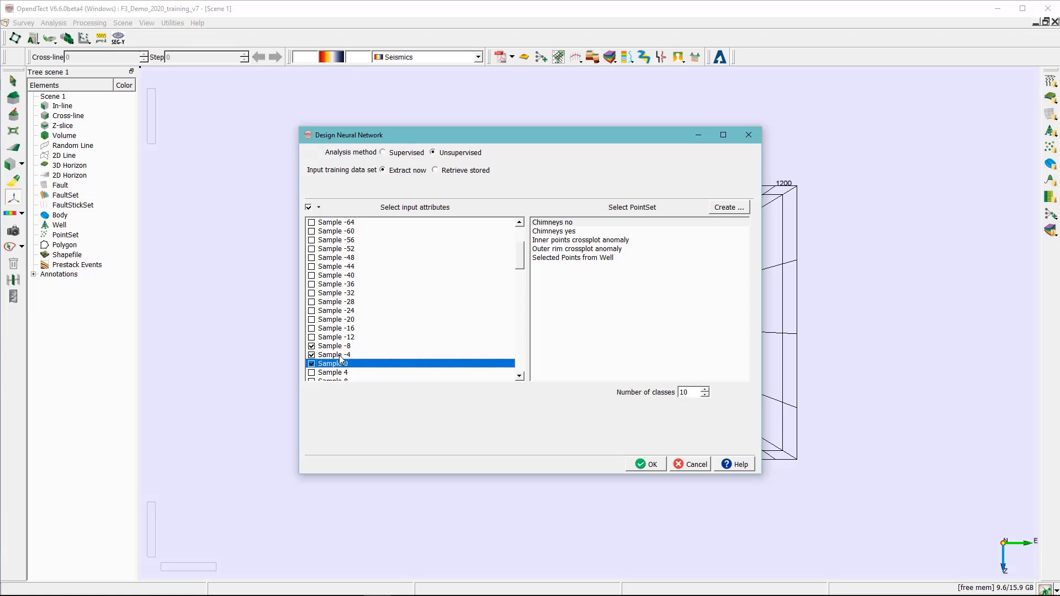
Tick Sample 4, 8, 12, 16, 20 and 24 as further input attributes
scroll(364, 350, down, 1)
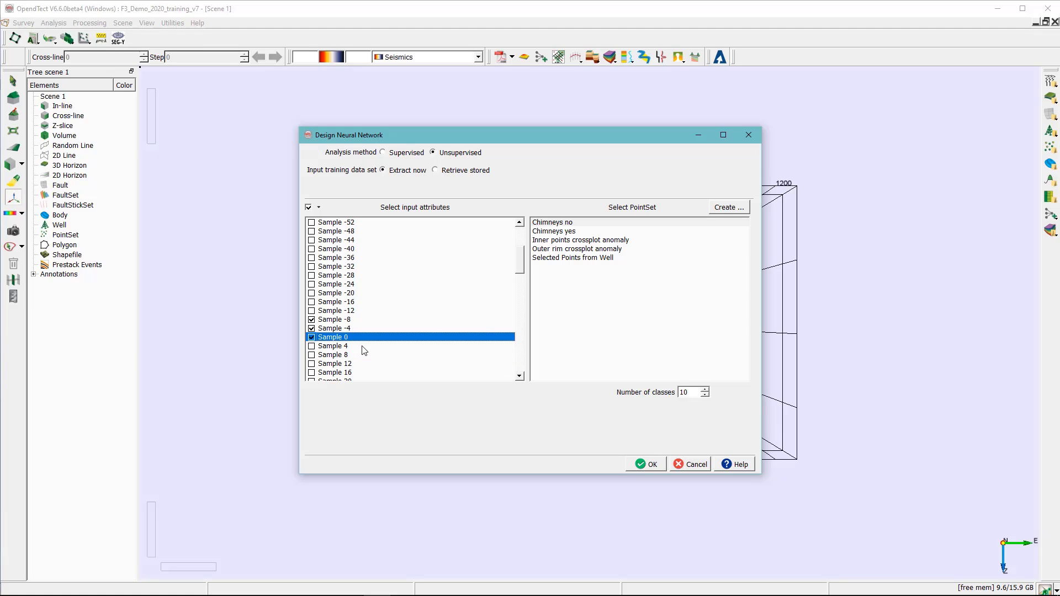
click(311, 346)
click(311, 355)
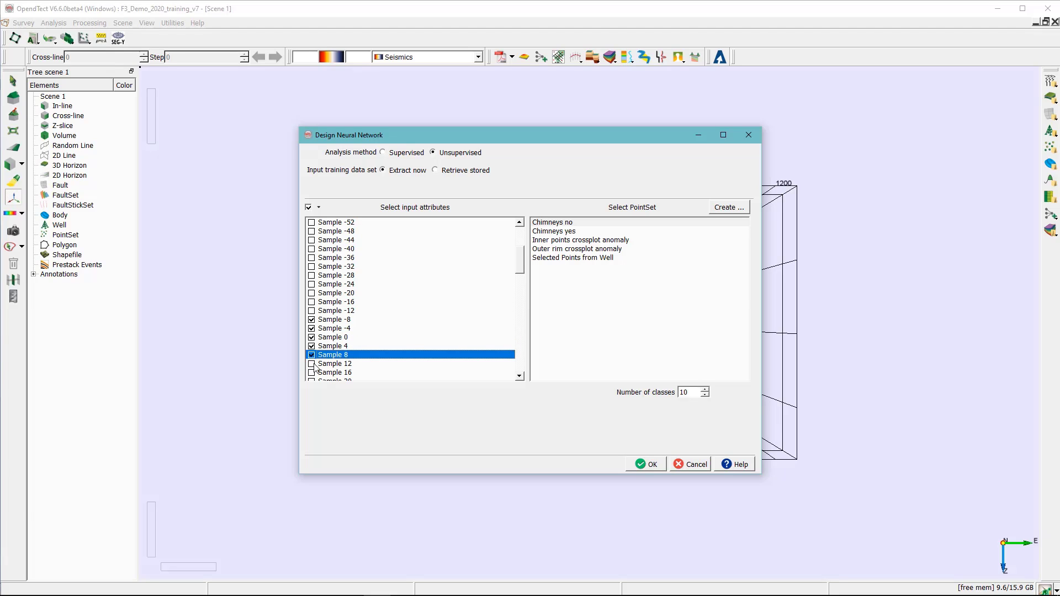
click(312, 364)
scroll(316, 365, down, 1)
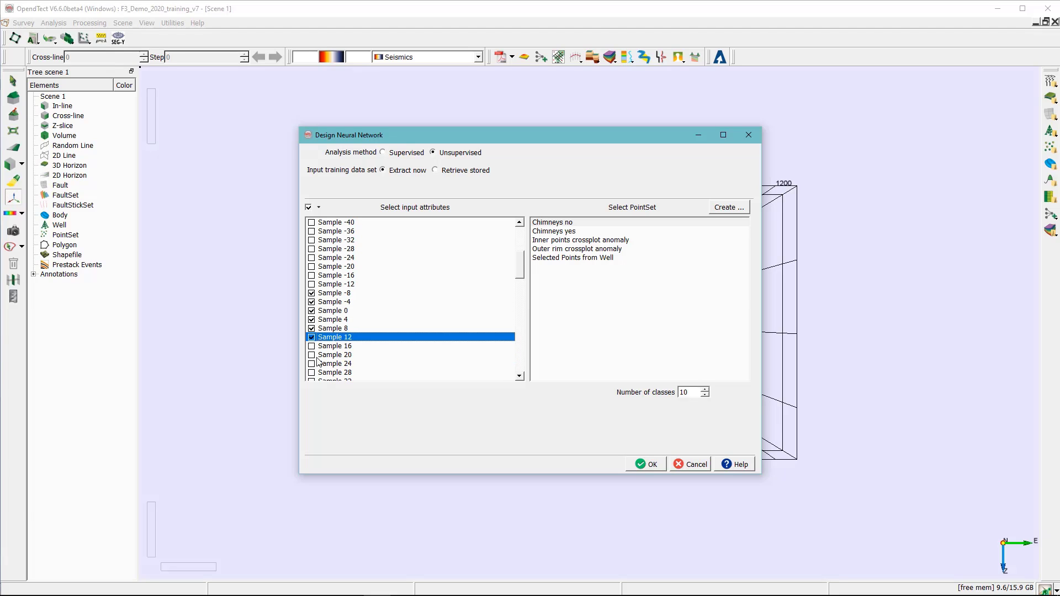
click(312, 346)
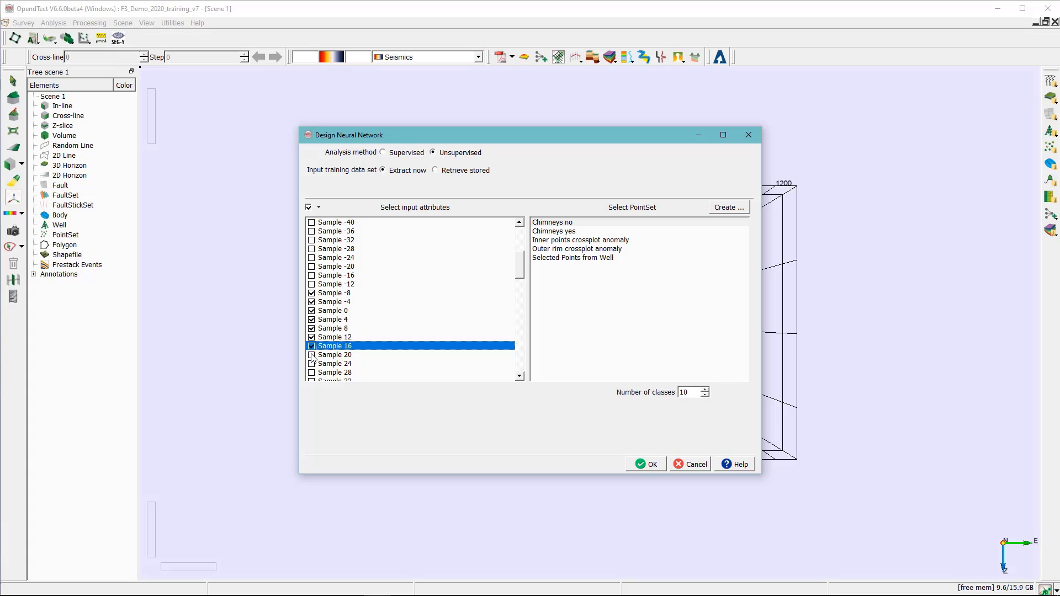
click(312, 355)
click(311, 364)
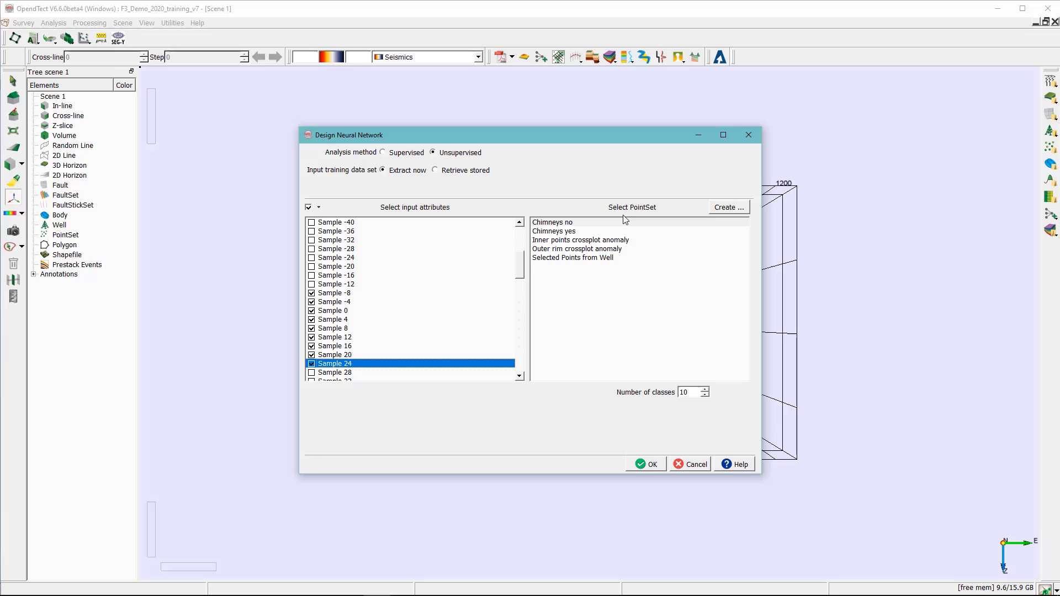
Start a new PointSet generated randomly on horizon Demo 1 --> MFS4 with 4000 samples
click(728, 208)
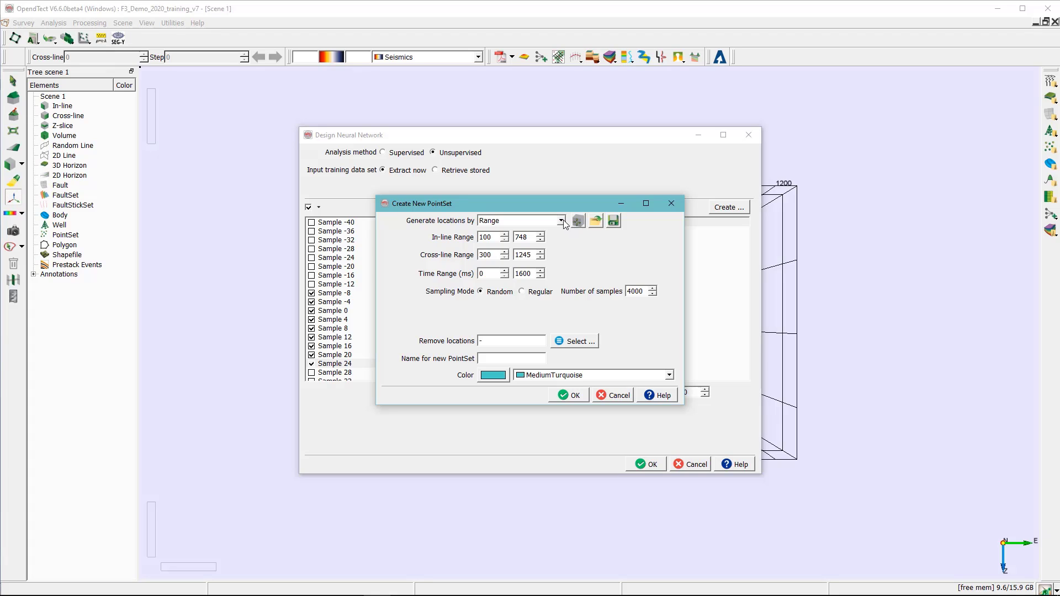
click(561, 220)
click(509, 267)
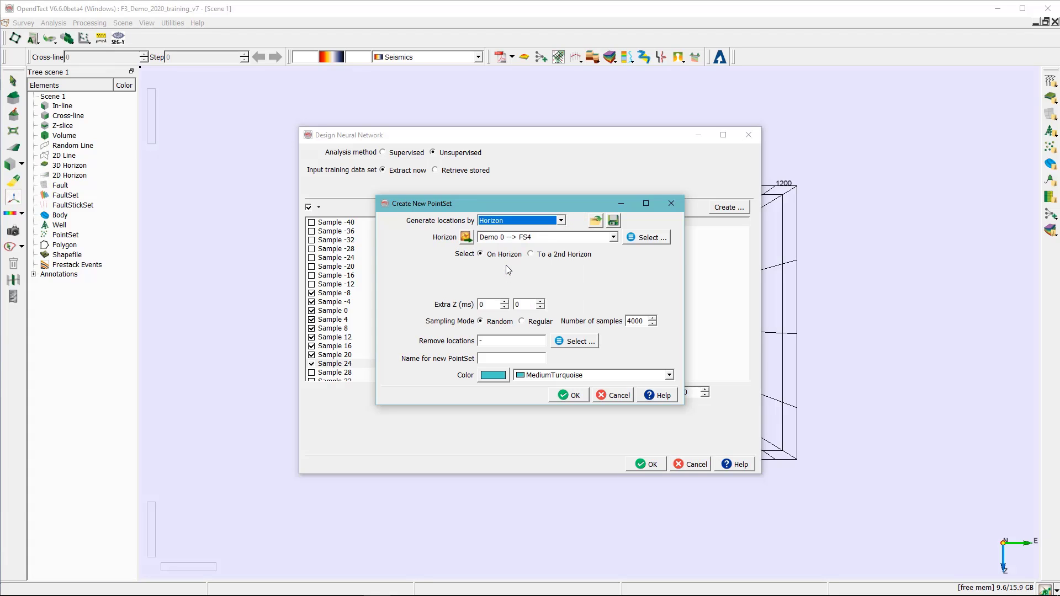
click(543, 237)
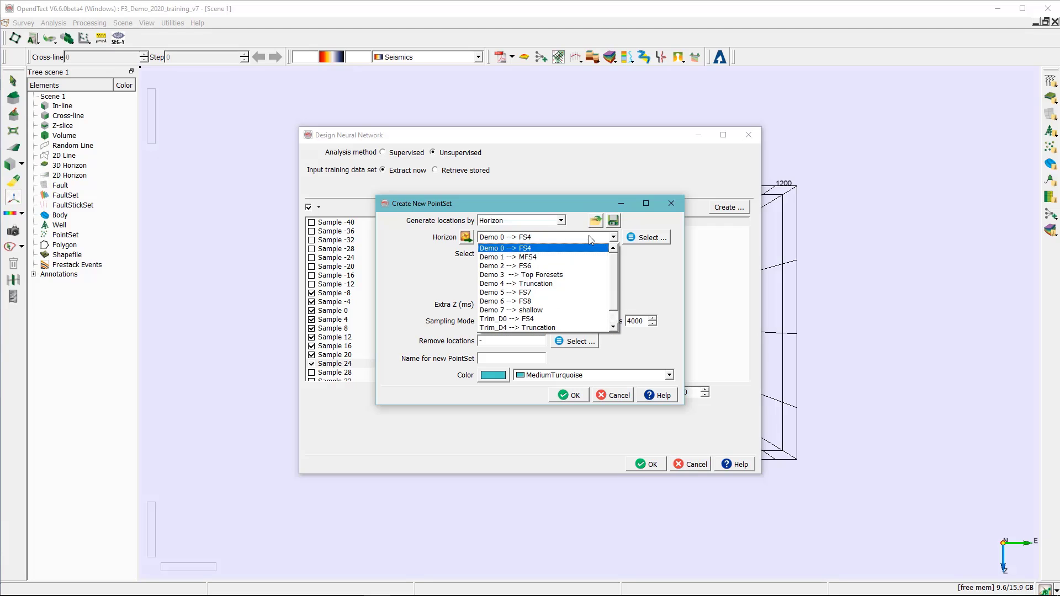
click(544, 257)
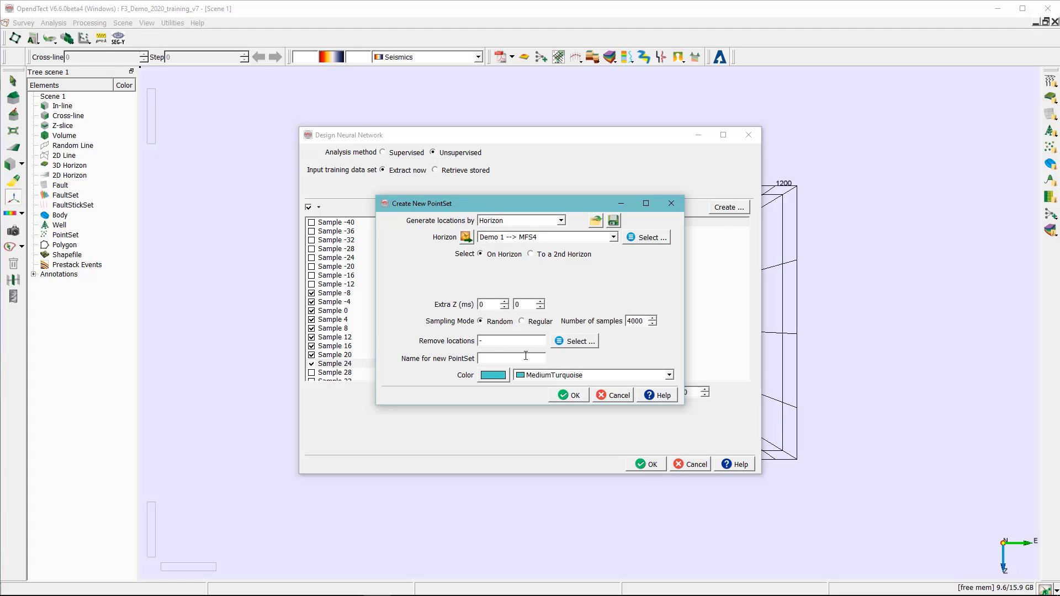
Name the new point set 'Random pickset on Demo'
click(503, 359)
key(Return)
click(500, 357)
text(Ra)
text(nd)
text(m pickset)
text( on)
text( Demo)
Create the point set, select Random pickset on Demo with 10 classes, and extract training data
click(574, 396)
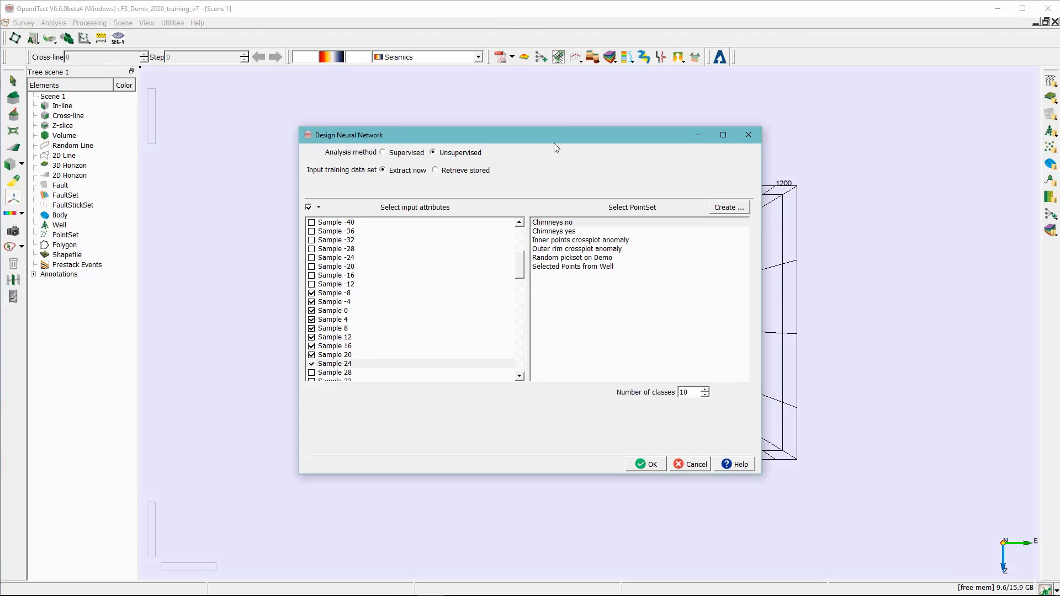
click(557, 258)
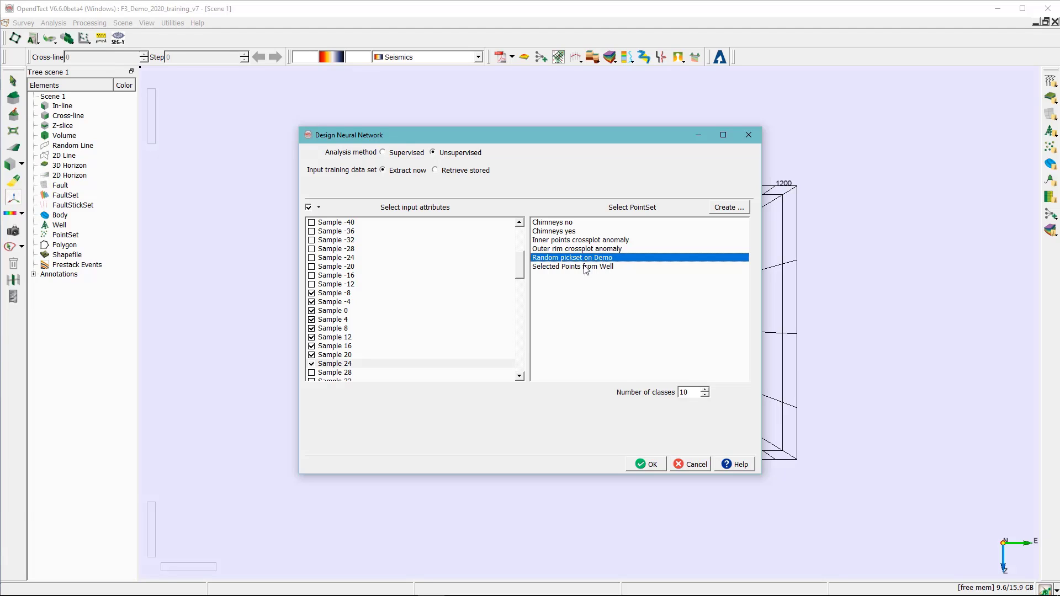
key(Tab)
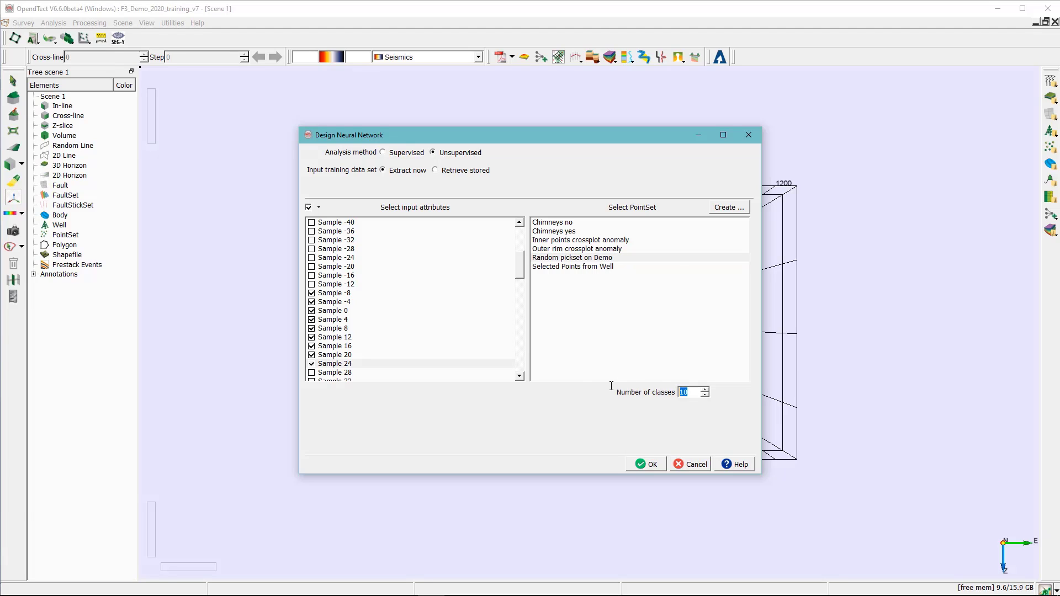
click(561, 258)
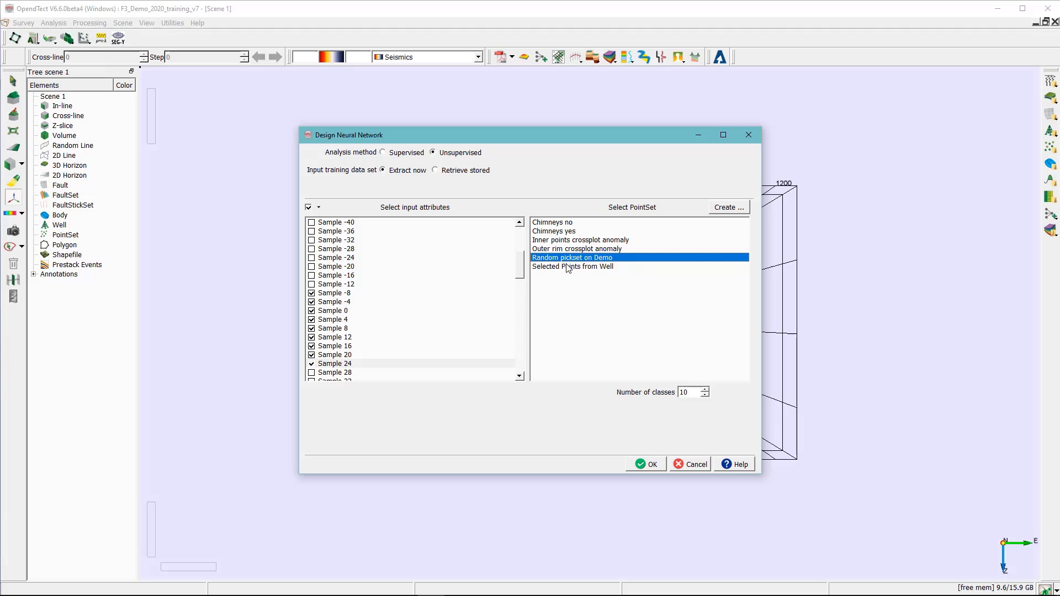
click(652, 465)
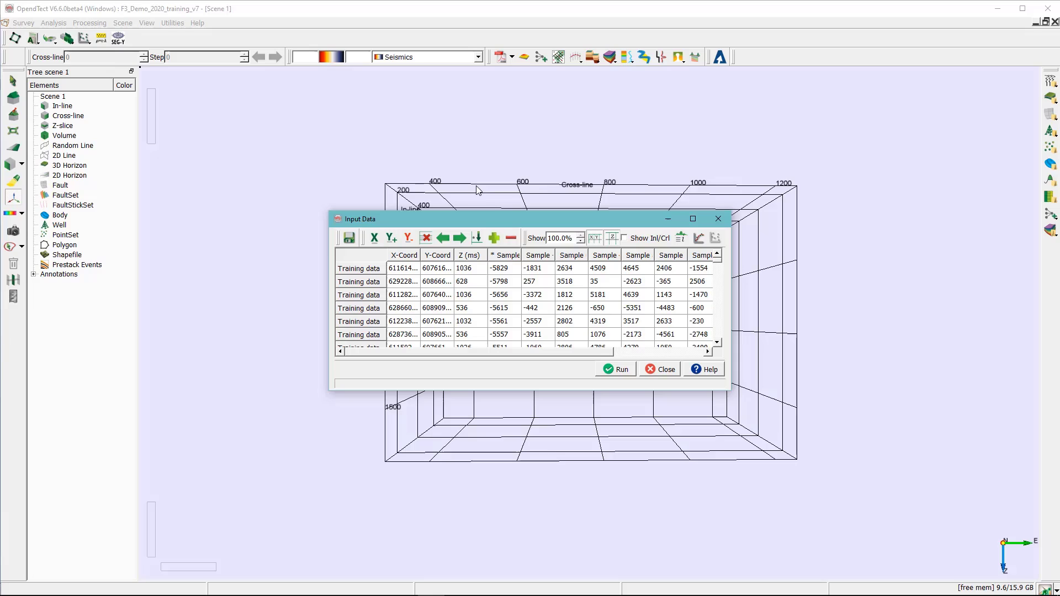
Run network training until 110000 vectors are trained at about 90% average match
drag(483, 216, 439, 170)
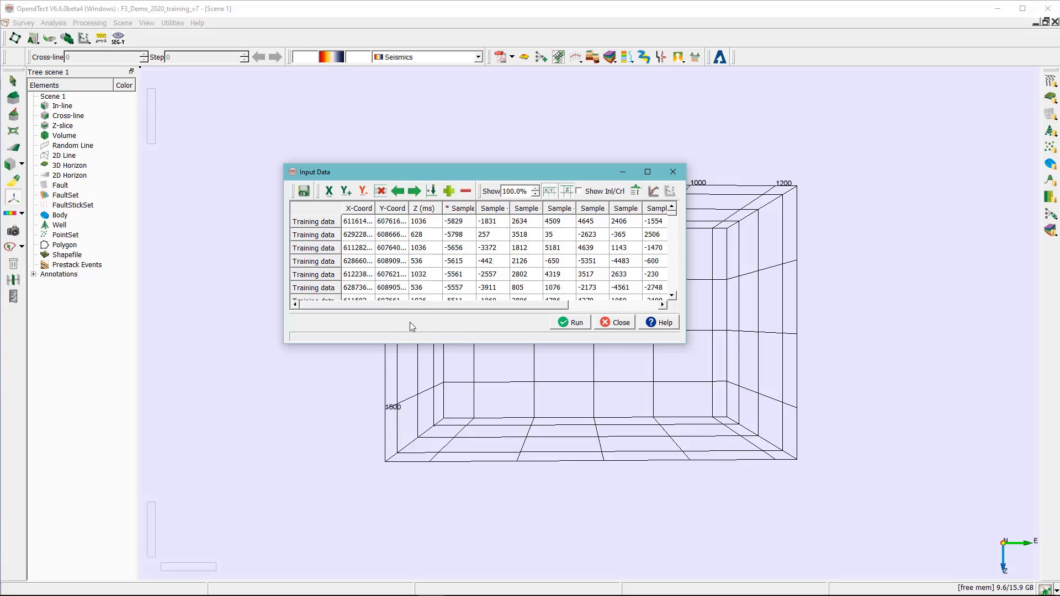
click(574, 323)
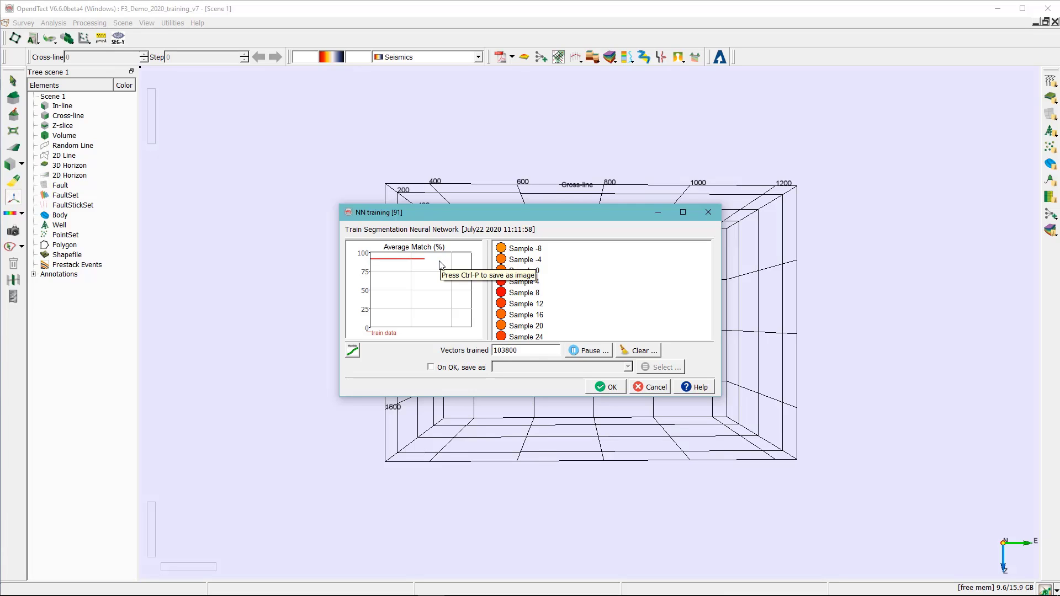
Keep the trained network and open NN info showing 3896 vectors in 10 classes
click(611, 388)
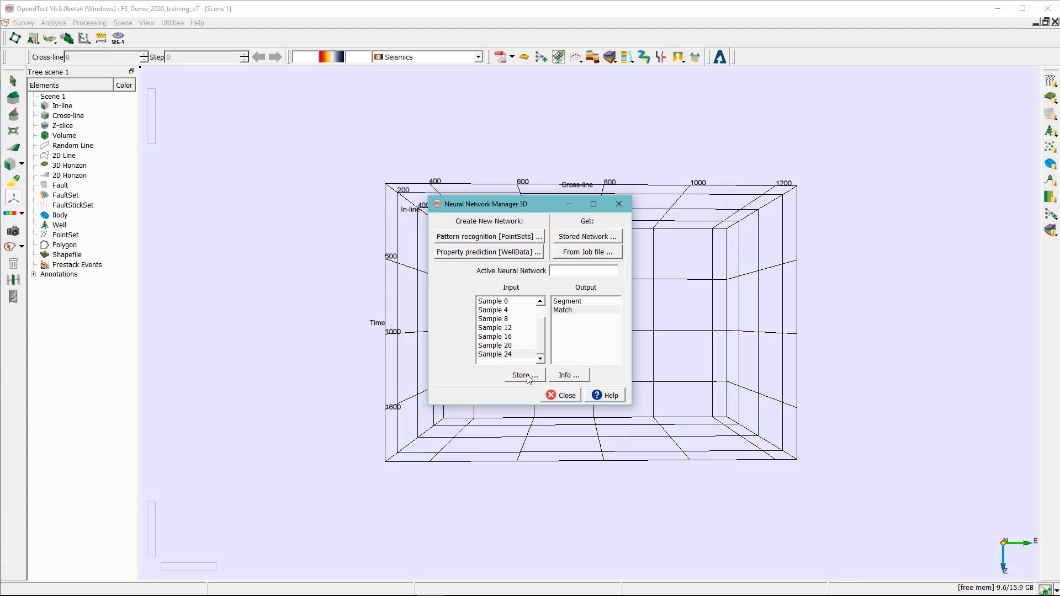
click(573, 378)
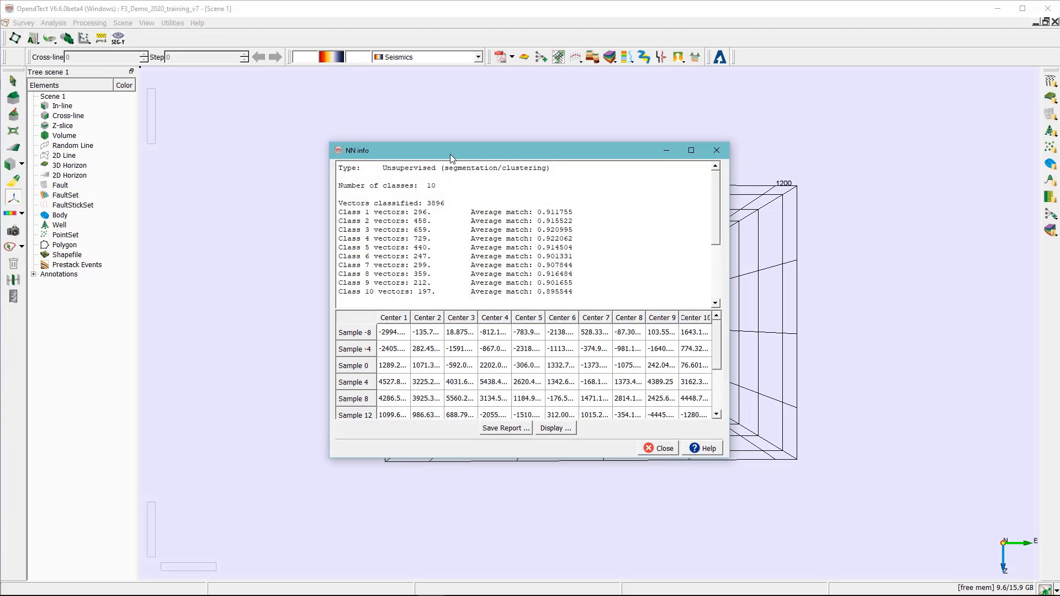
drag(449, 154, 410, 102)
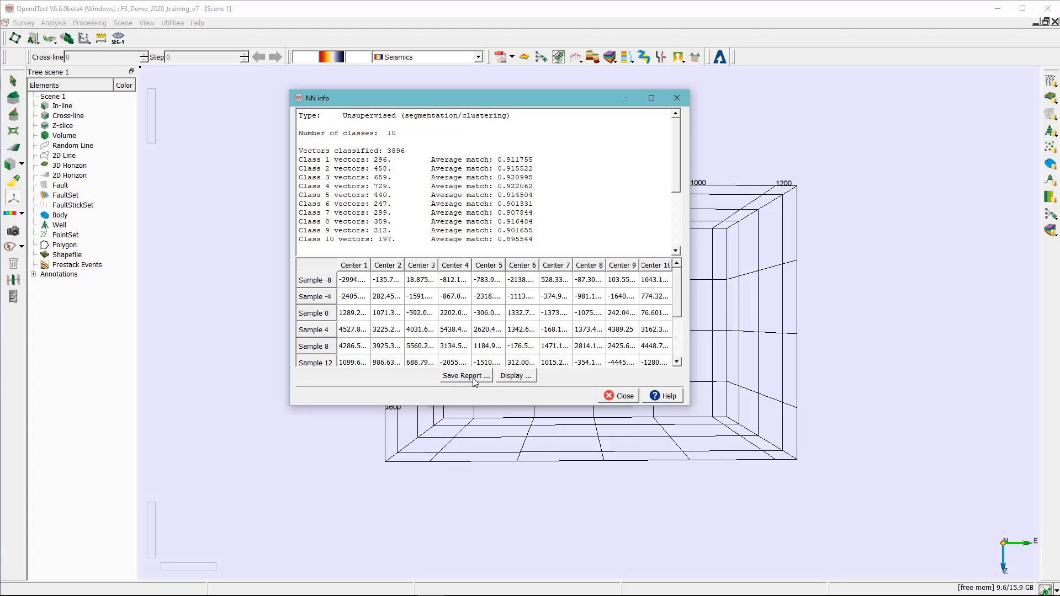
Plot the ten class-centre waveforms and enlarge the class centers window
click(517, 377)
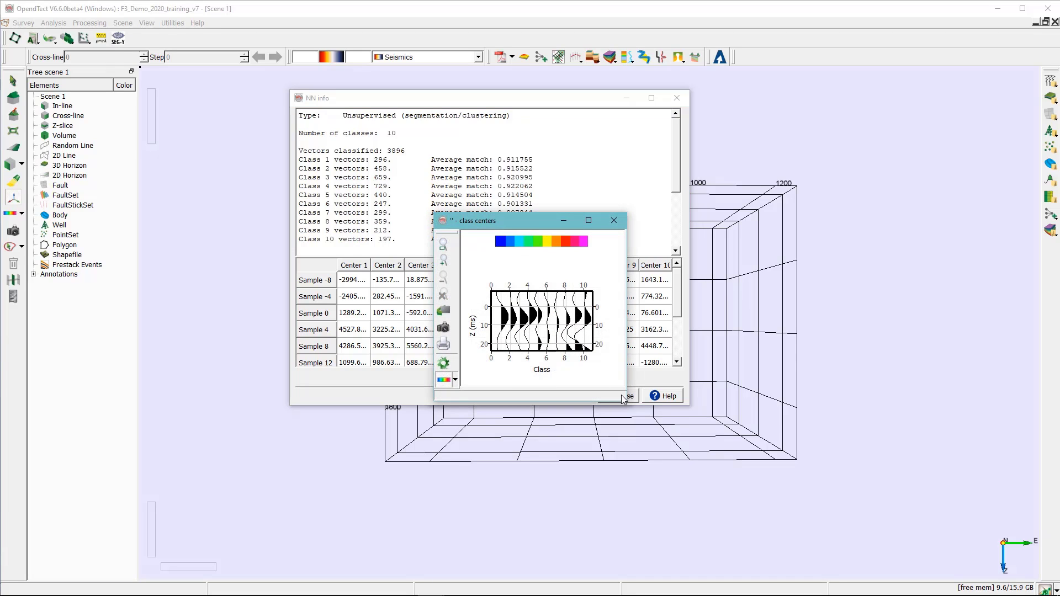
drag(627, 402, 871, 500)
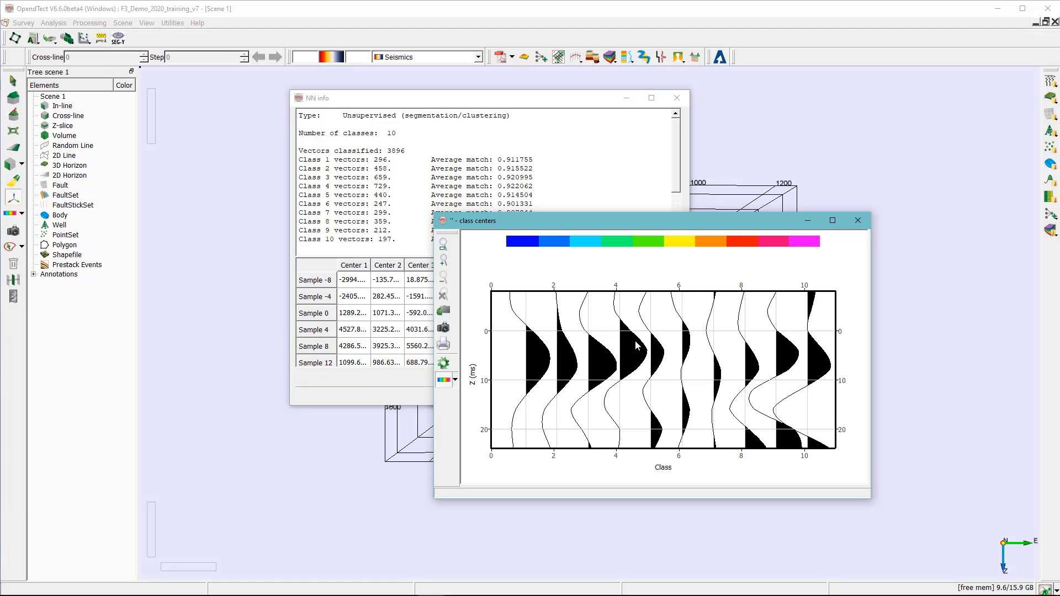
Close the network info windows and load the Demo 1 --> MFS4 horizon into the 3D scene
key(Escape)
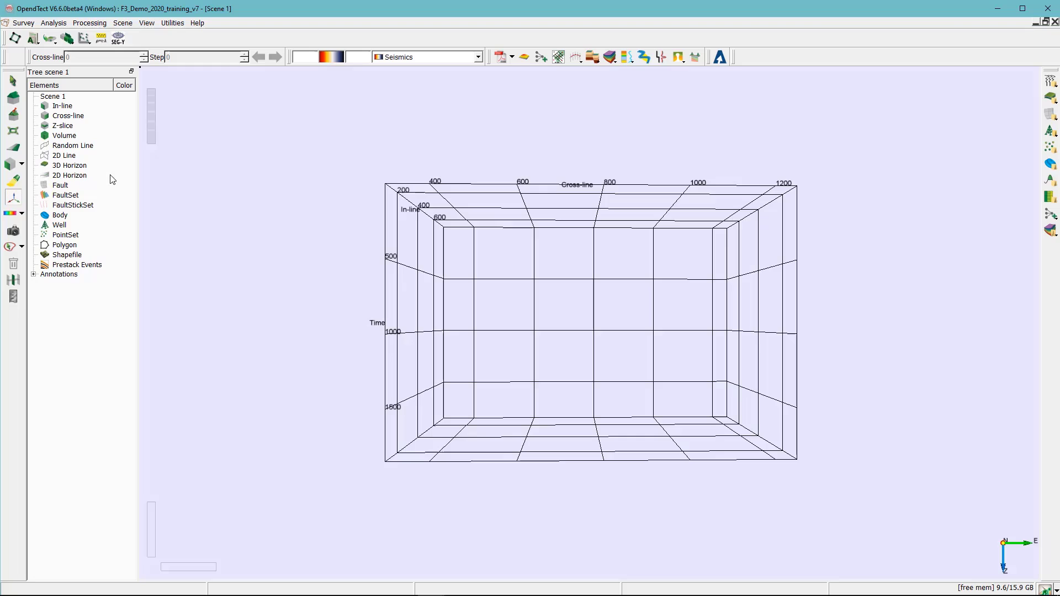
right_click(71, 166)
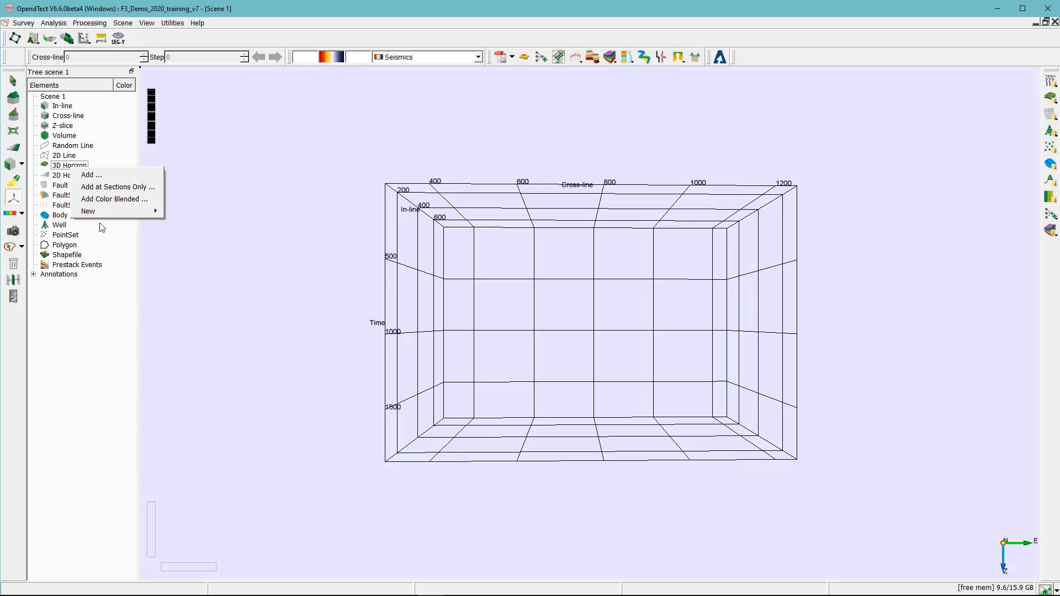
mouse_move(99, 210)
click(91, 174)
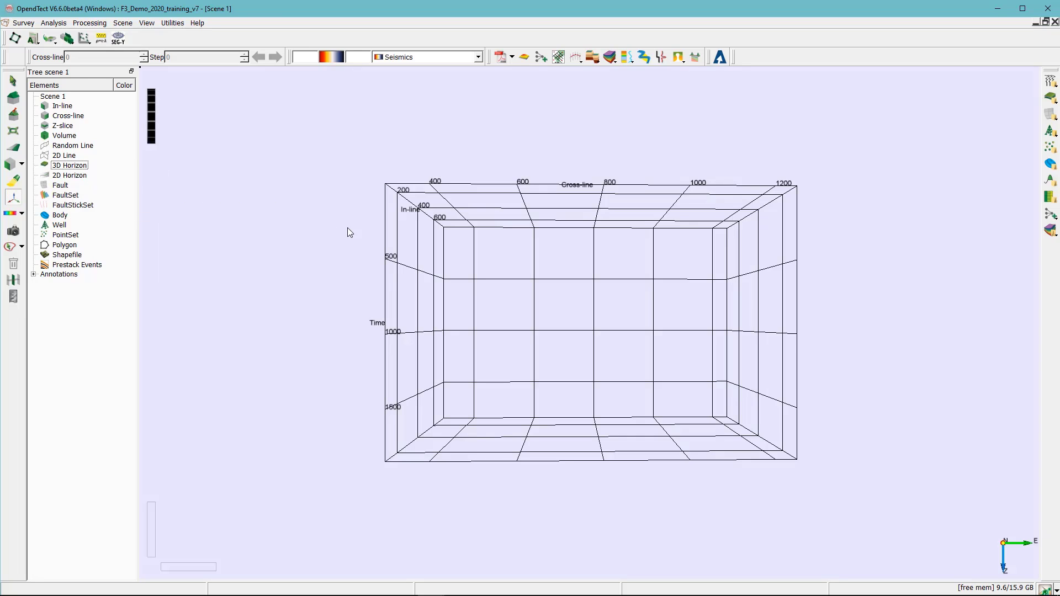
click(426, 268)
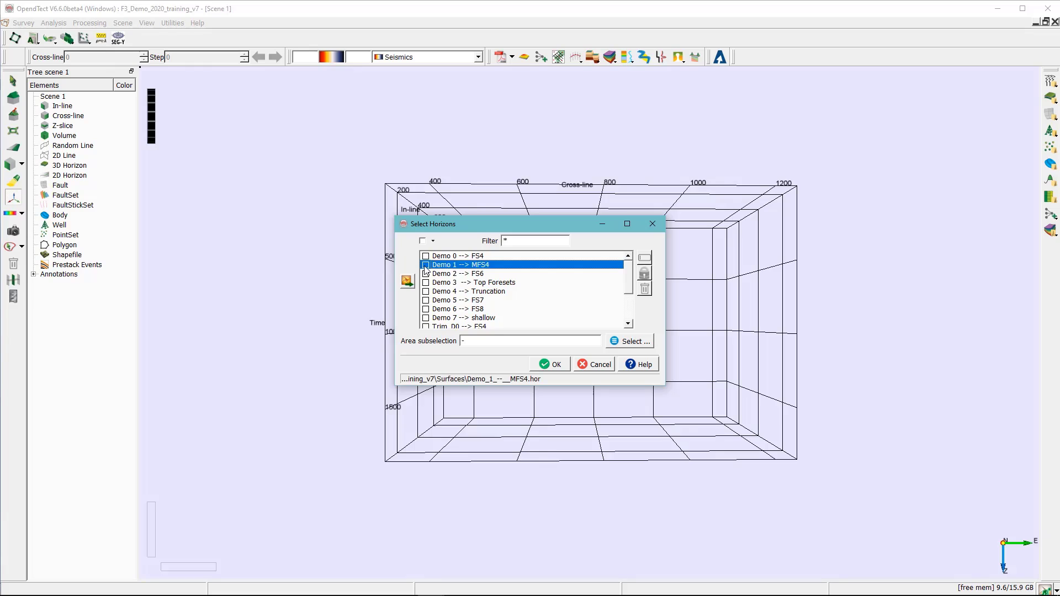
click(426, 265)
click(552, 366)
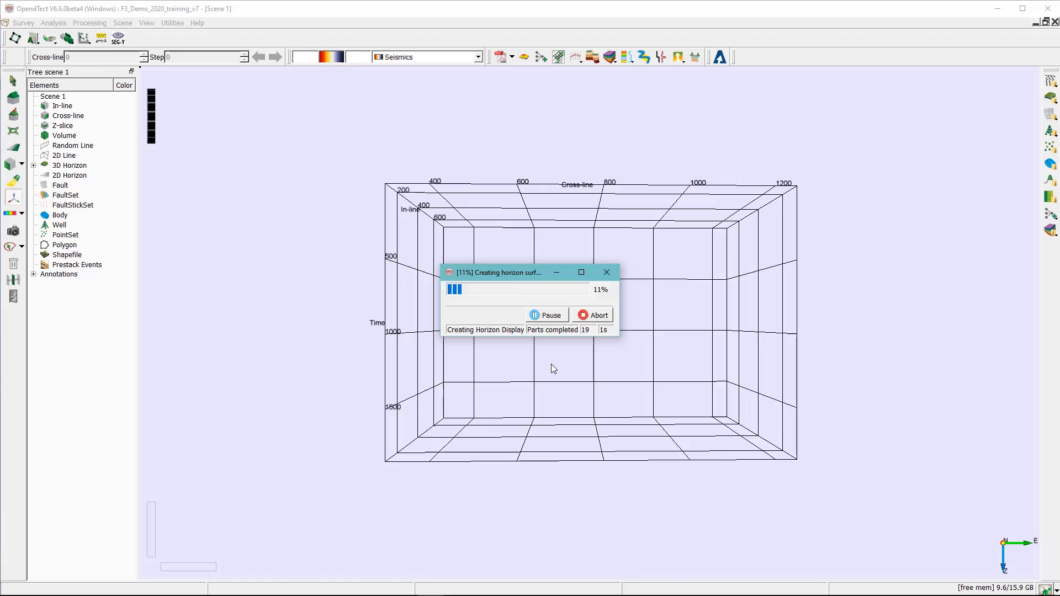
right_click(71, 168)
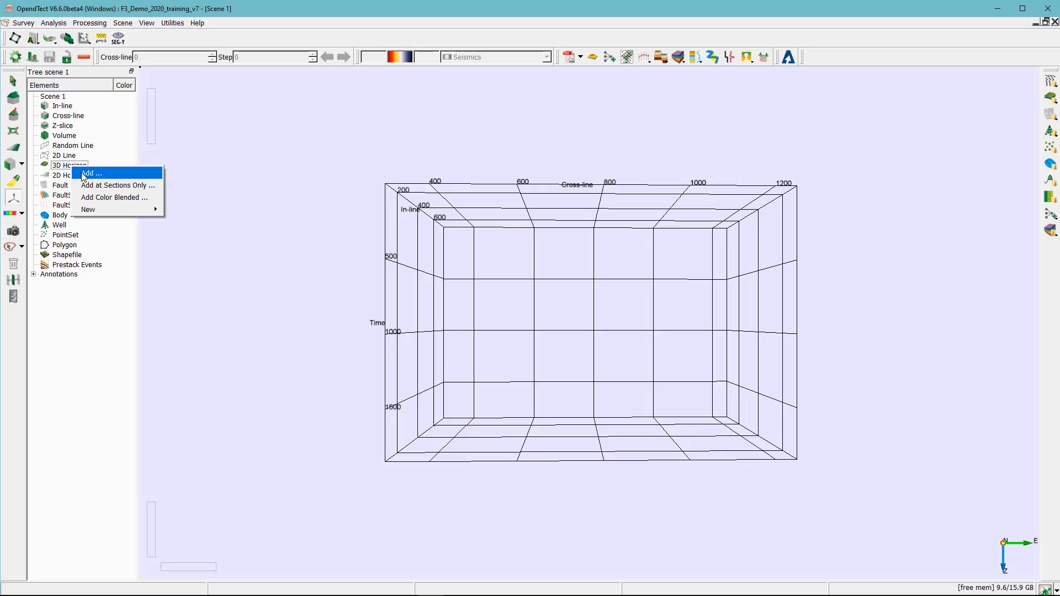
click(84, 174)
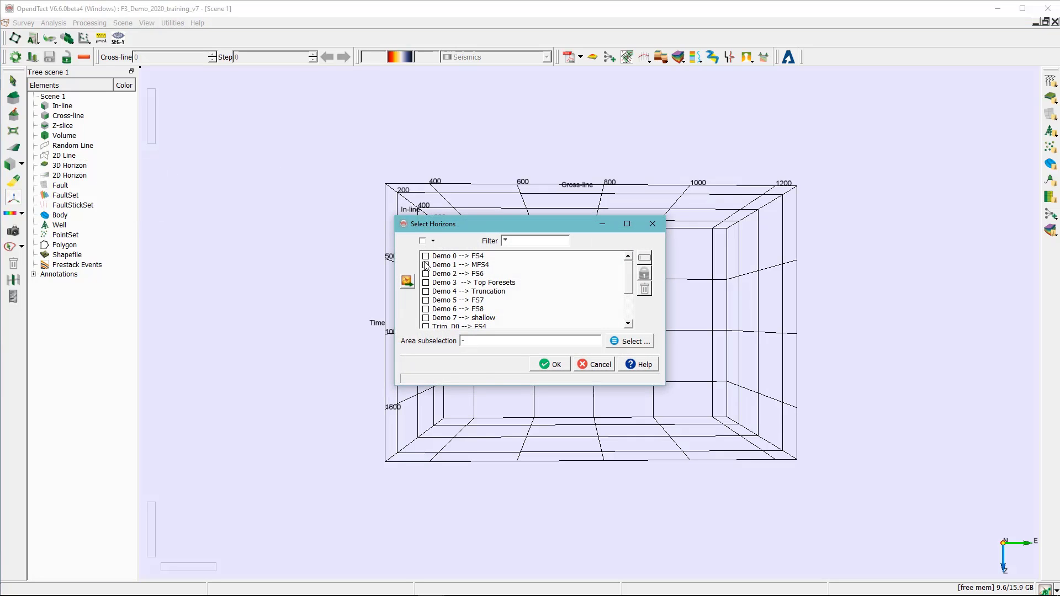
click(425, 265)
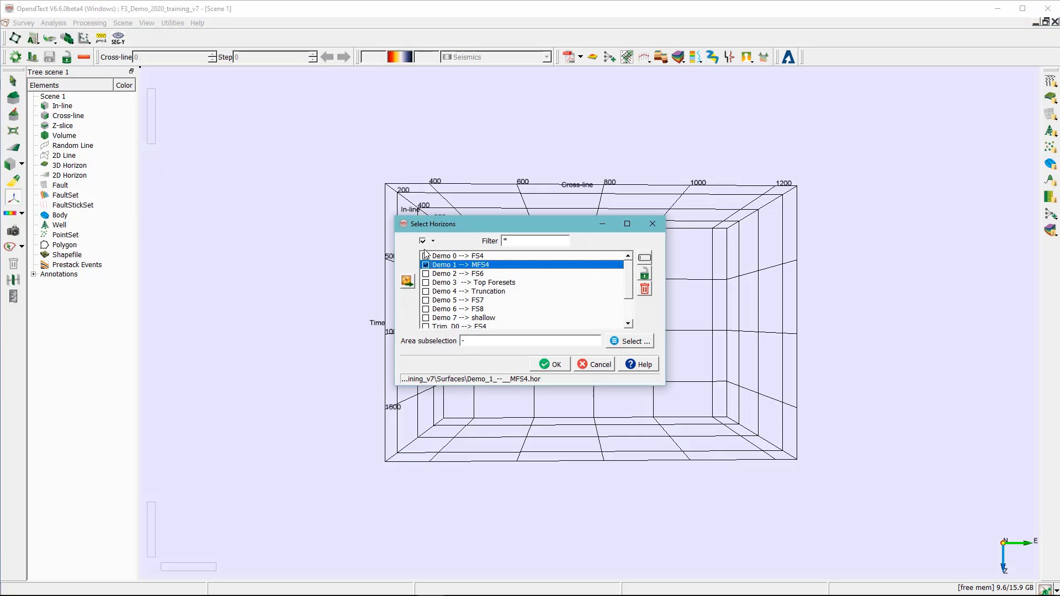
click(554, 365)
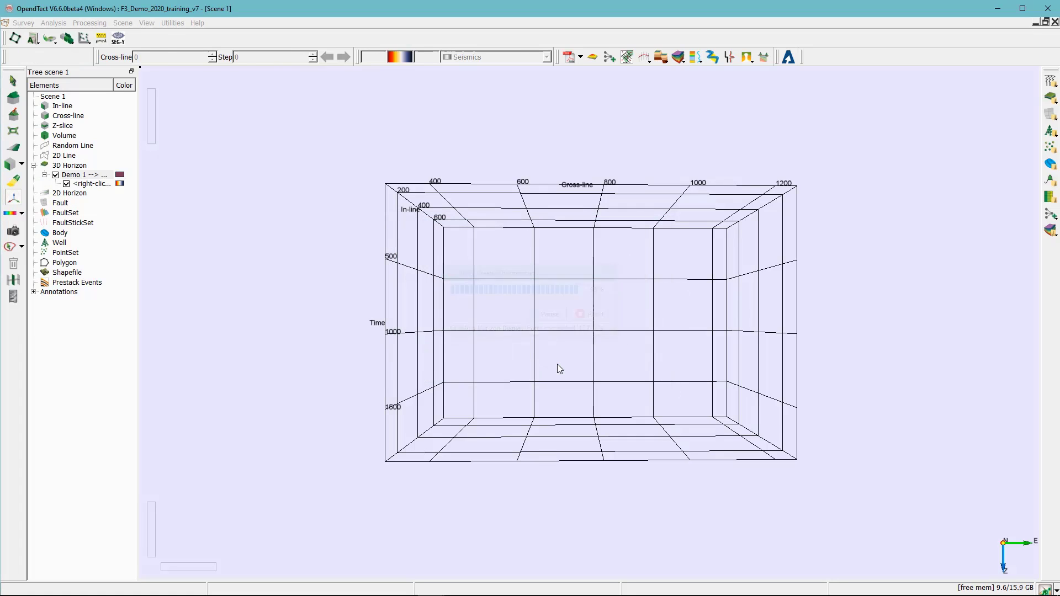
Add the neural network's Segment output as an attribute layer on Demo 1 --> MFS4
right_click(86, 176)
mouse_move(158, 186)
click(196, 184)
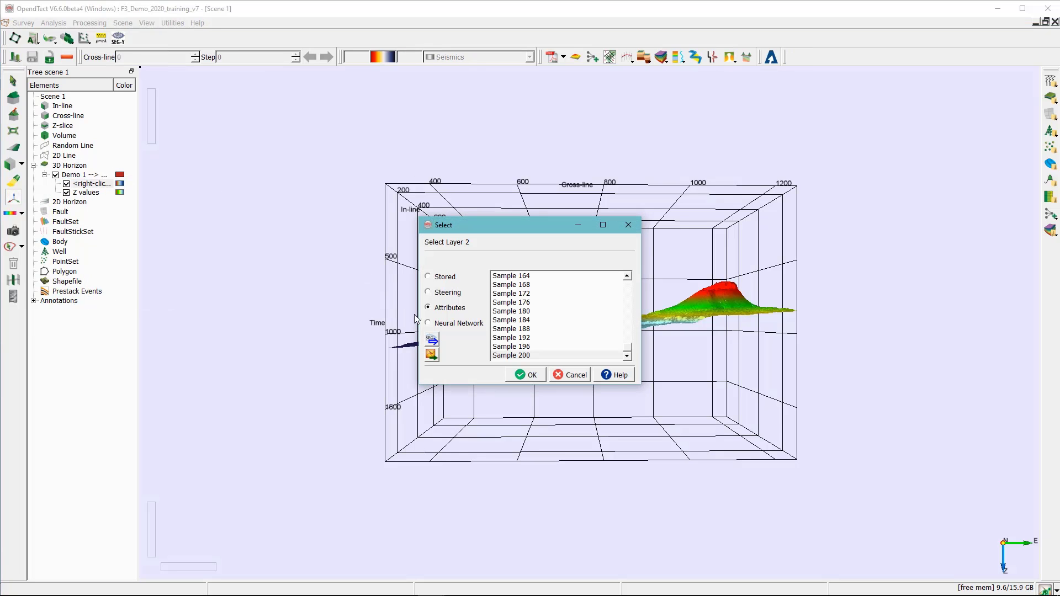
click(445, 323)
click(513, 276)
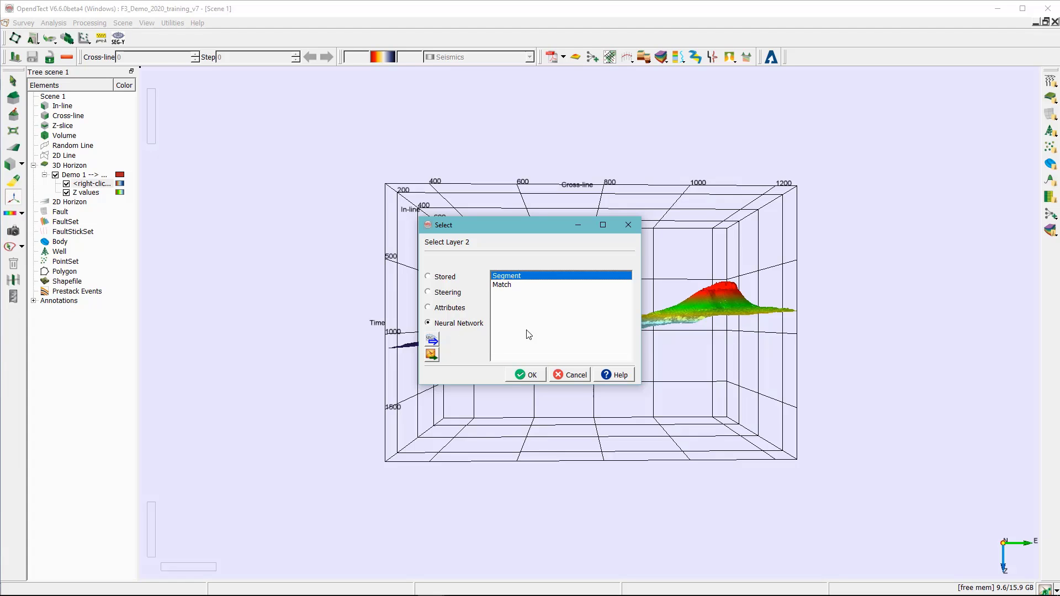
click(530, 376)
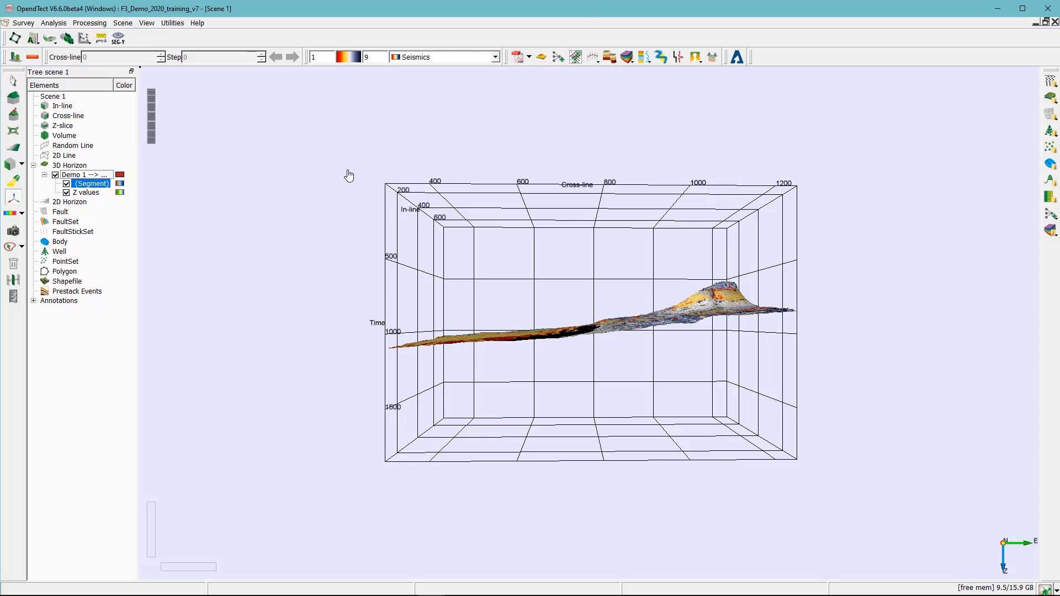
Switch the Segment layer to the Rainbow colour table, then tilt and zoom onto the horizon
drag(350, 173, 441, 397)
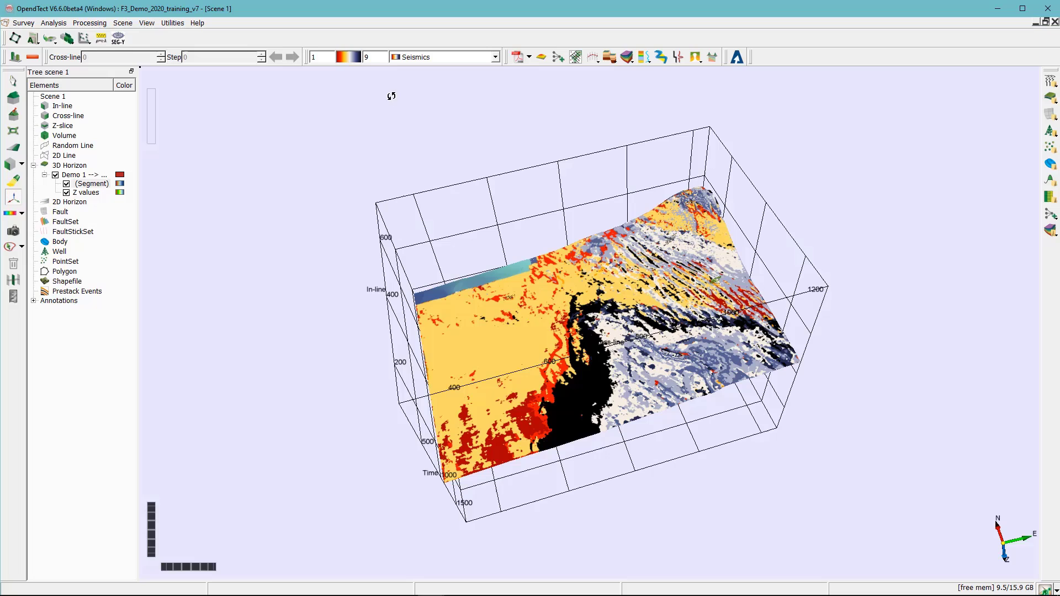
click(99, 185)
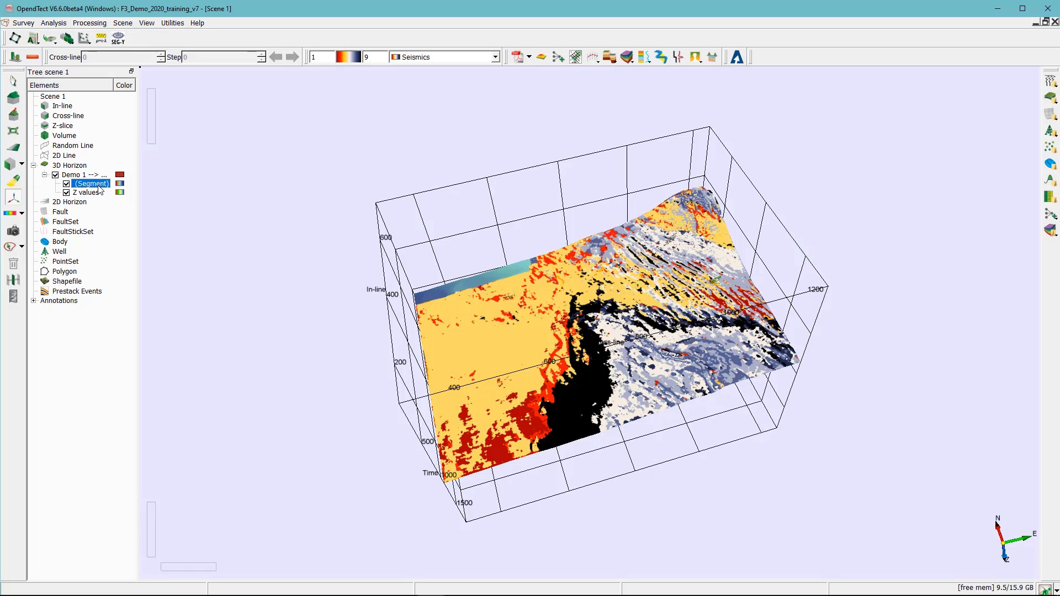
click(496, 56)
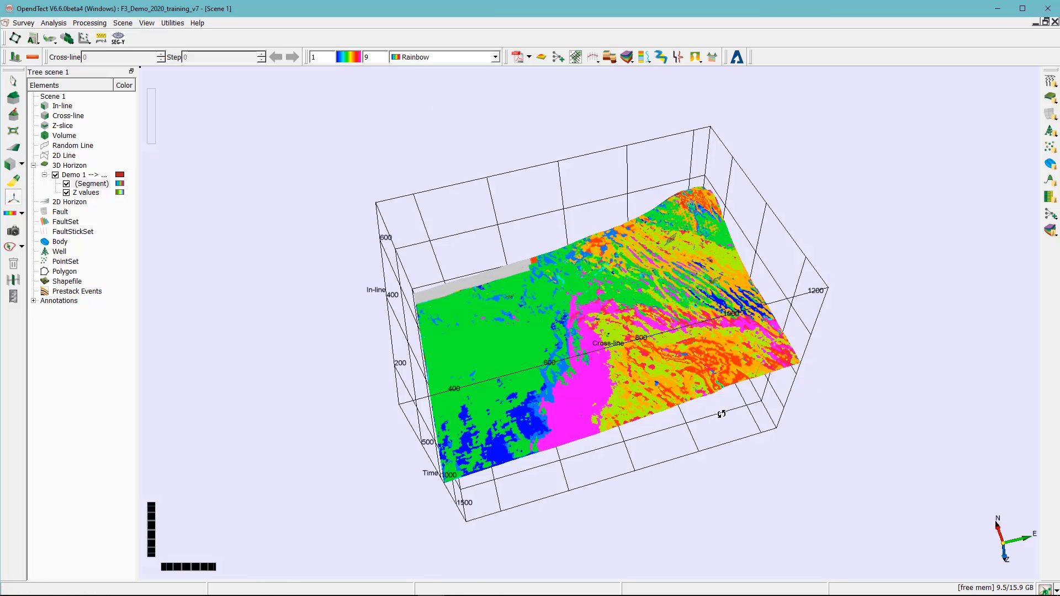
drag(705, 348, 610, 350)
scroll(611, 350, up, 3)
scroll(585, 287, up, 2)
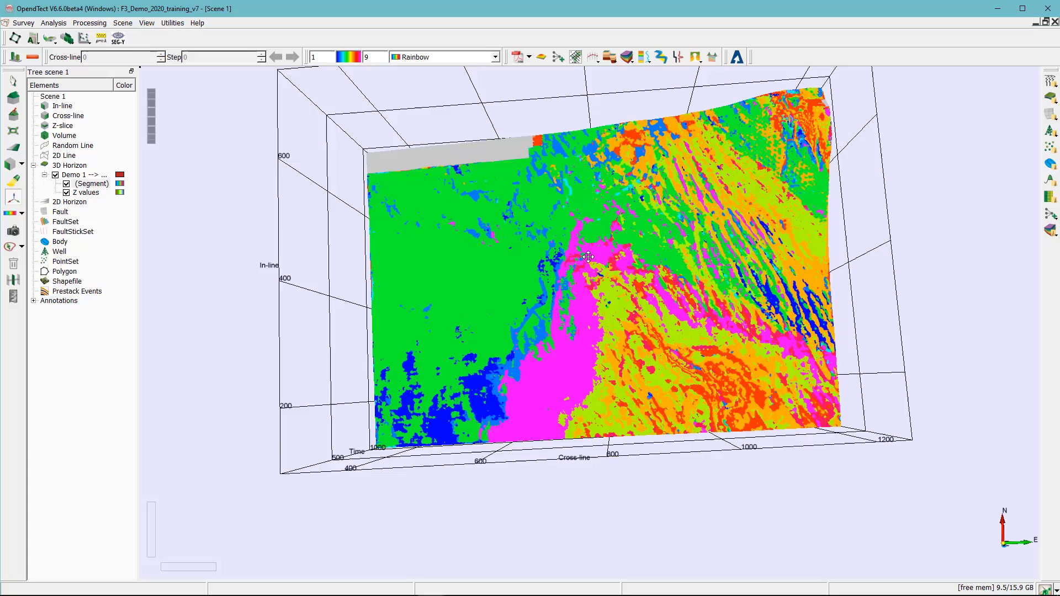